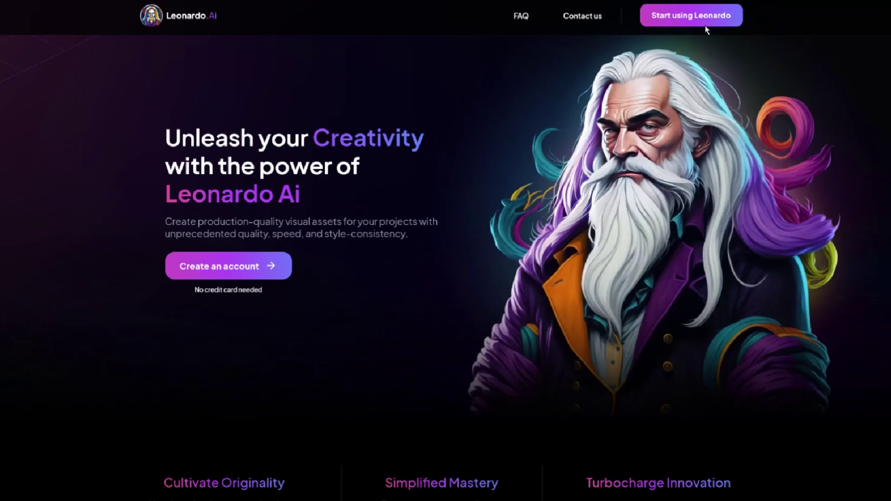
Start using Leonardo and browse down the Community Feed.
click(706, 19)
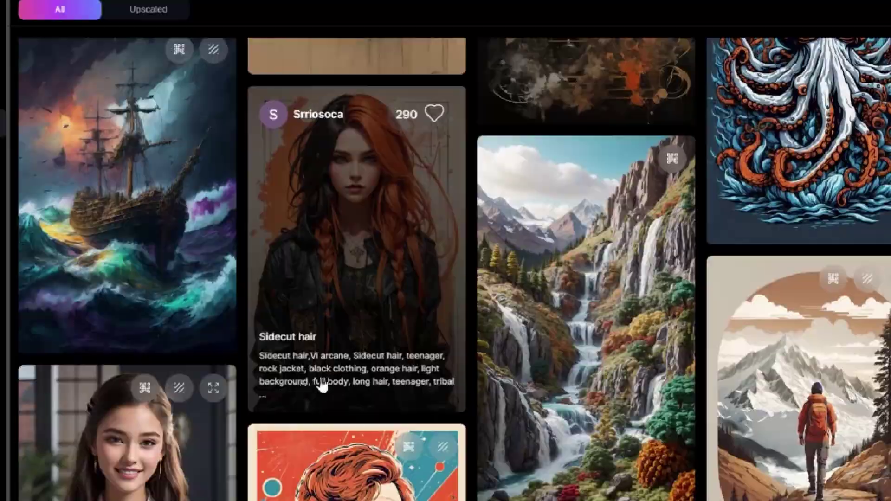
scroll(353, 389, down, 20)
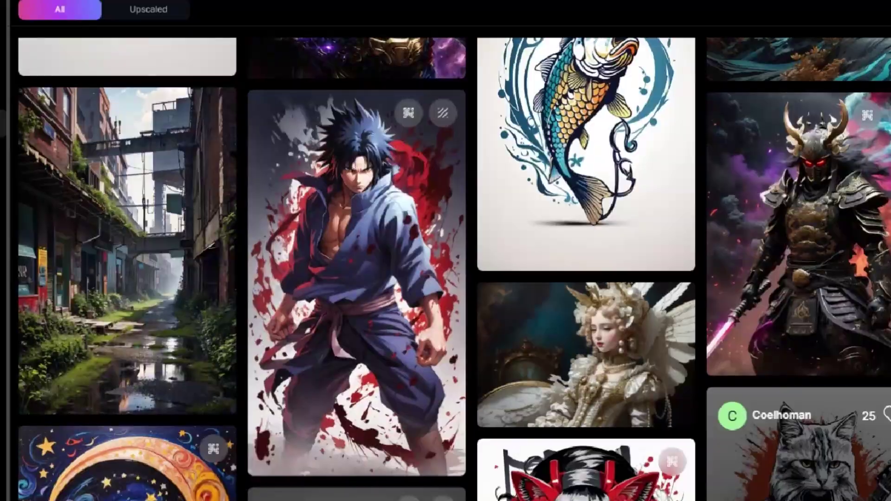
scroll(748, 440, down, 20)
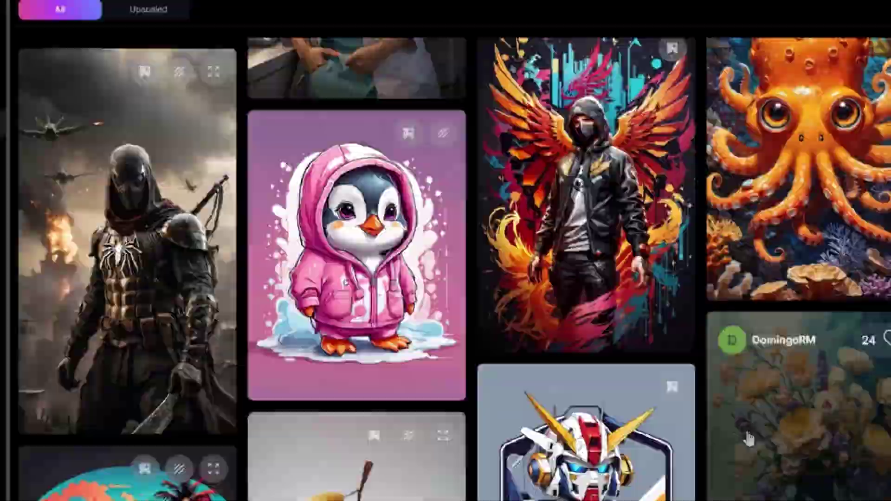
scroll(749, 439, down, 10)
View a samurai image full screen, then open the masked divinity samurai card's prompt details.
click(357, 325)
click(360, 315)
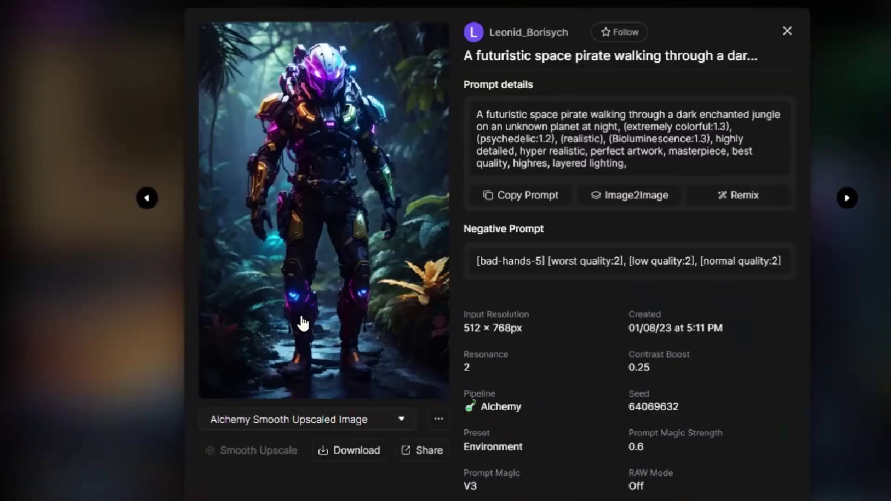
key(Escape)
scroll(482, 136, down, 10)
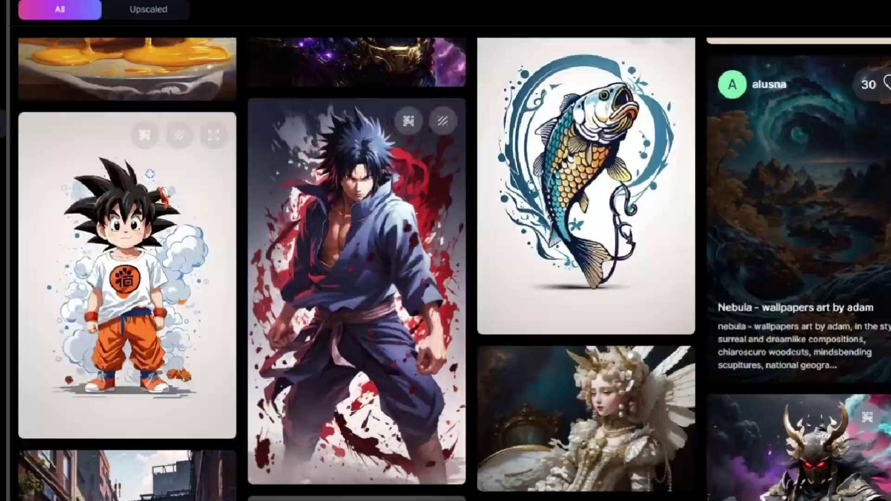
scroll(880, 372, down, 3)
click(880, 371)
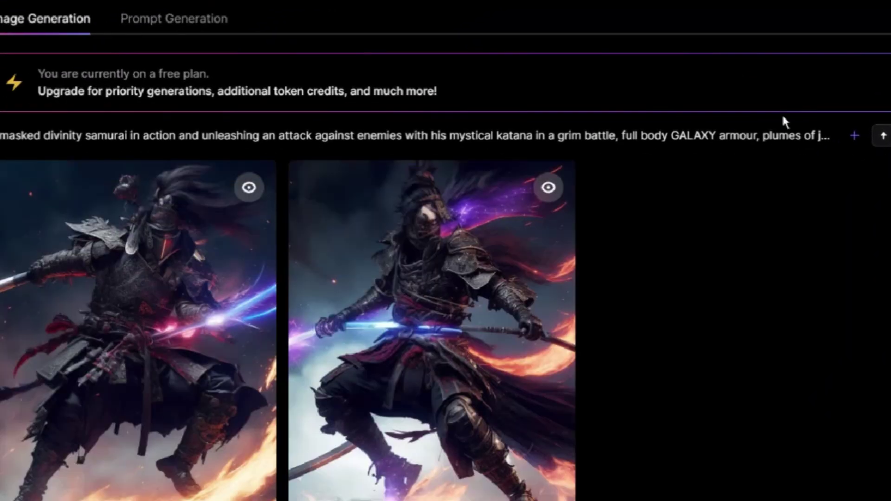
Enlarge the first samurai image and upscale it with the alternate upscaler.
scroll(738, 275, down, 3)
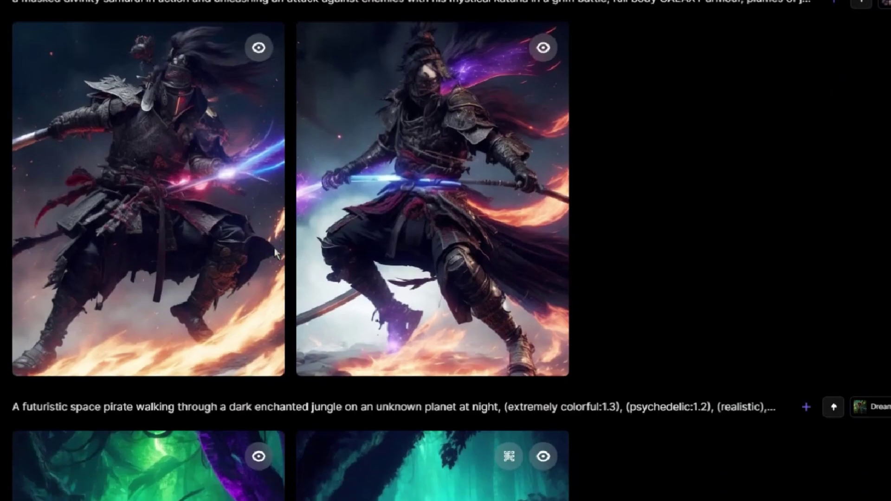
click(251, 306)
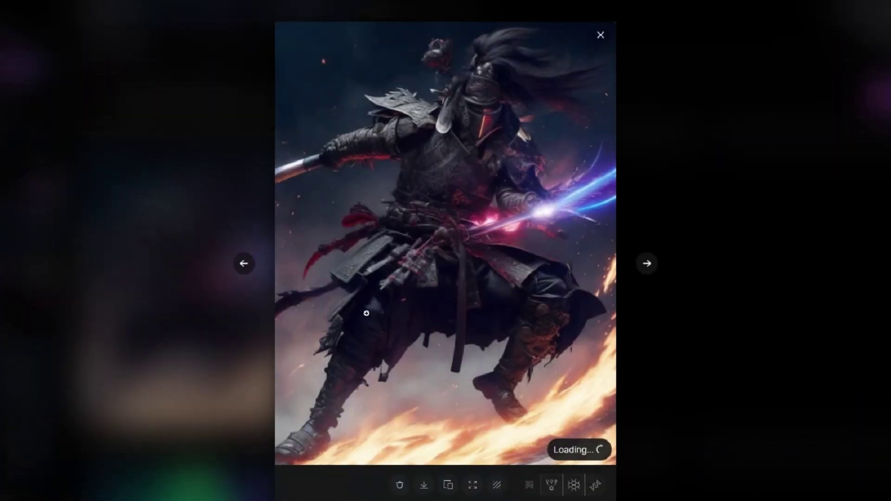
click(470, 228)
click(773, 235)
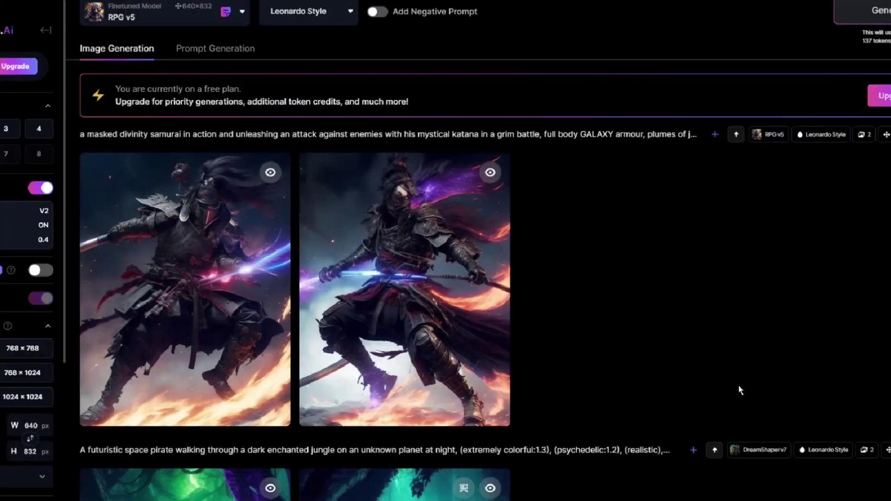
click(210, 290)
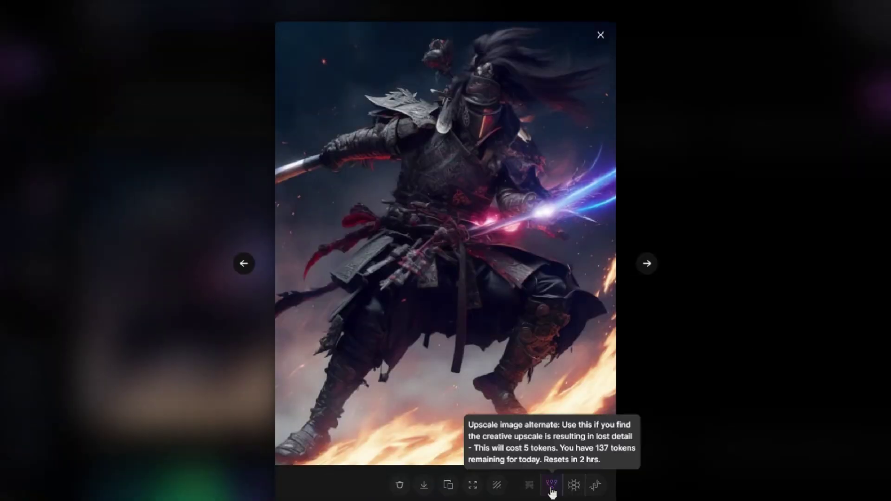
click(552, 486)
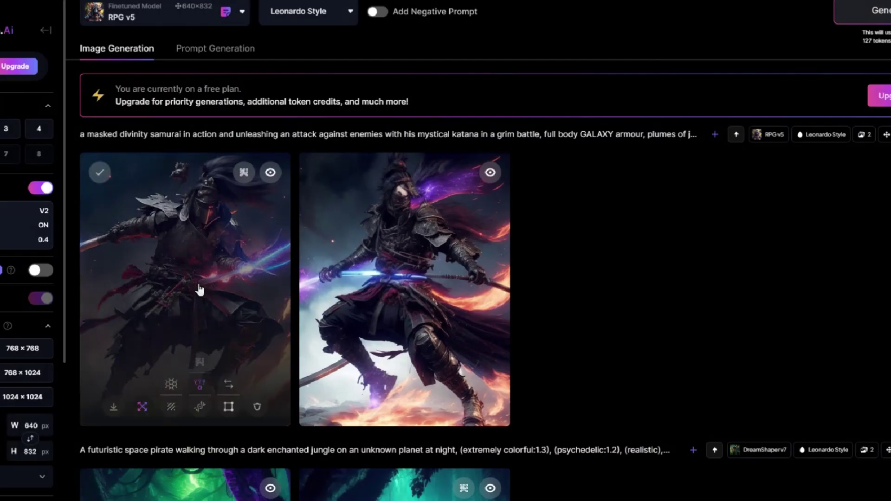
click(199, 290)
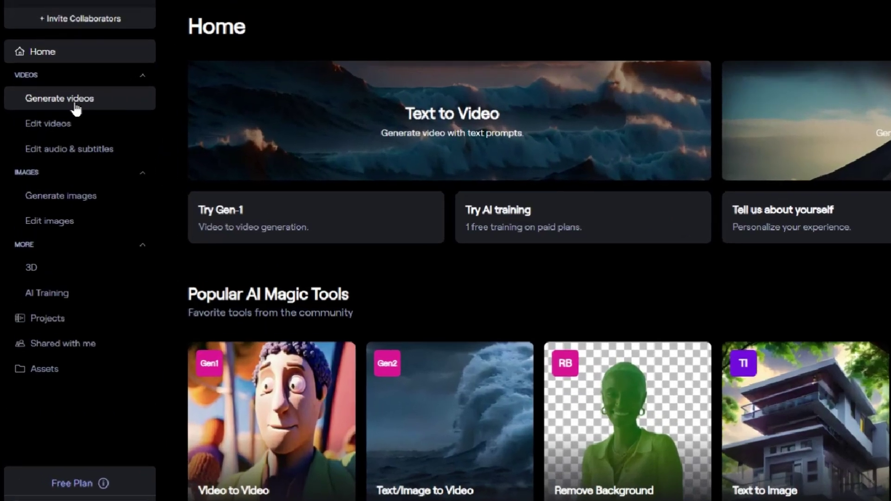
Open Text/Image to Video and drop in the downloaded samurai image as the starting image.
scroll(101, 90, down, 5)
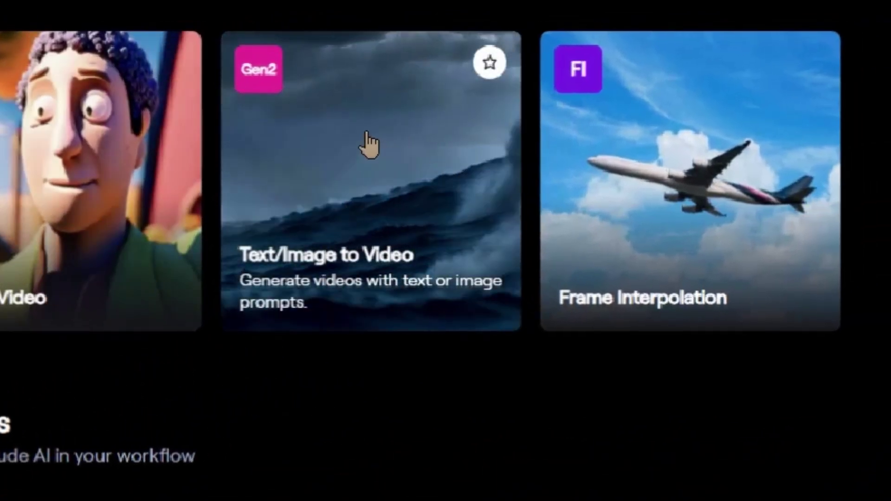
click(380, 165)
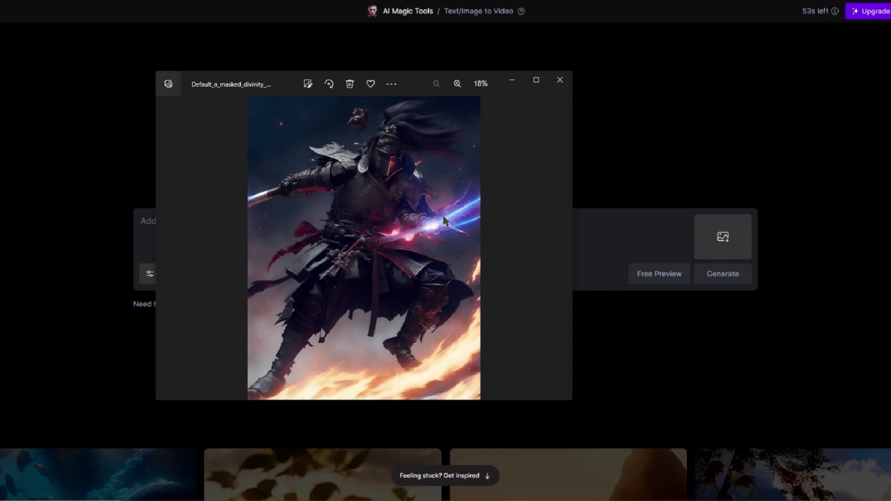
click(569, 83)
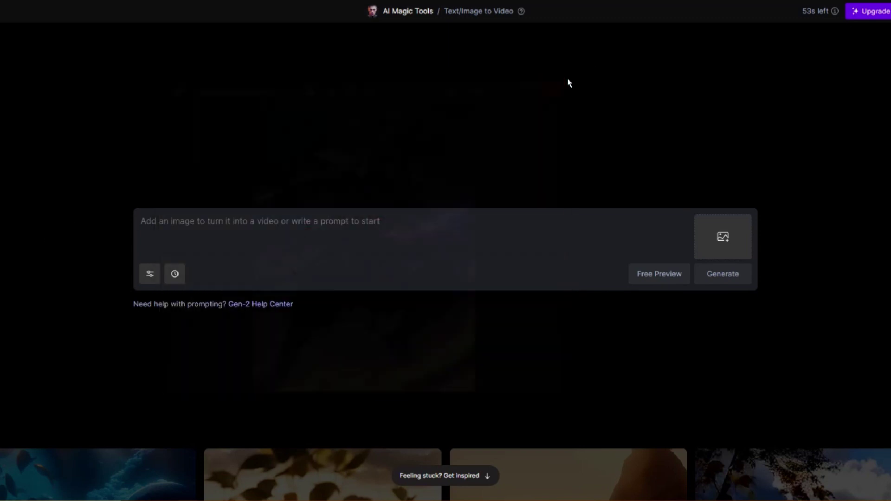
drag(890, 258, 733, 251)
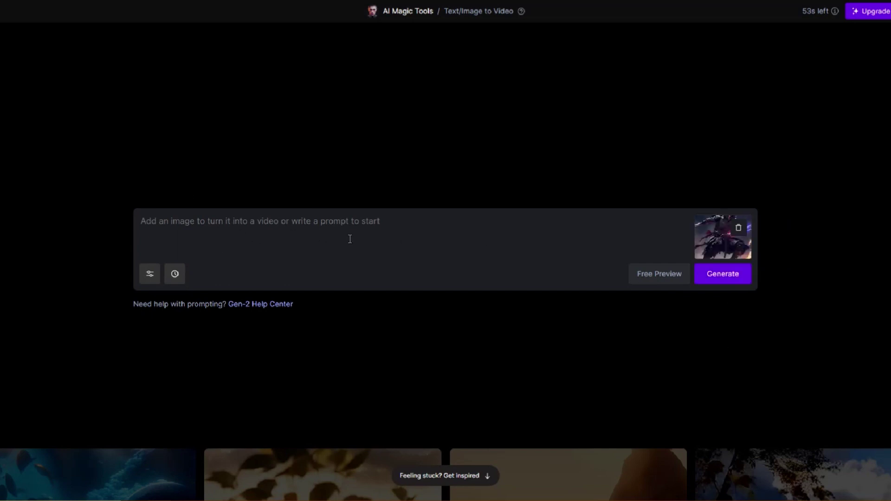
Generate a Gen-2 video from the samurai image and play it back.
click(732, 279)
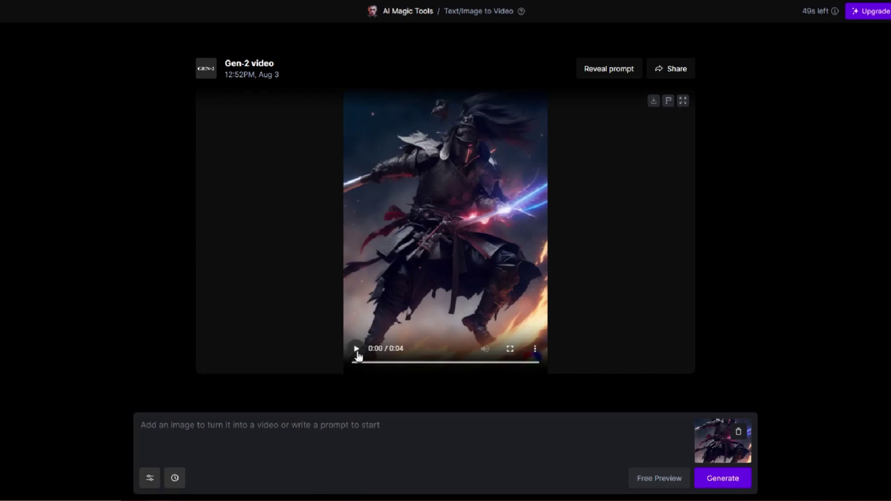
click(356, 350)
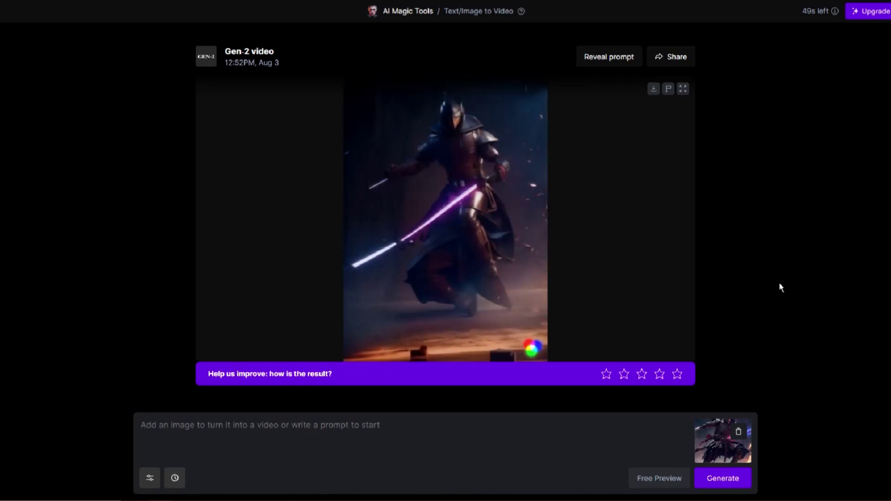
click(356, 337)
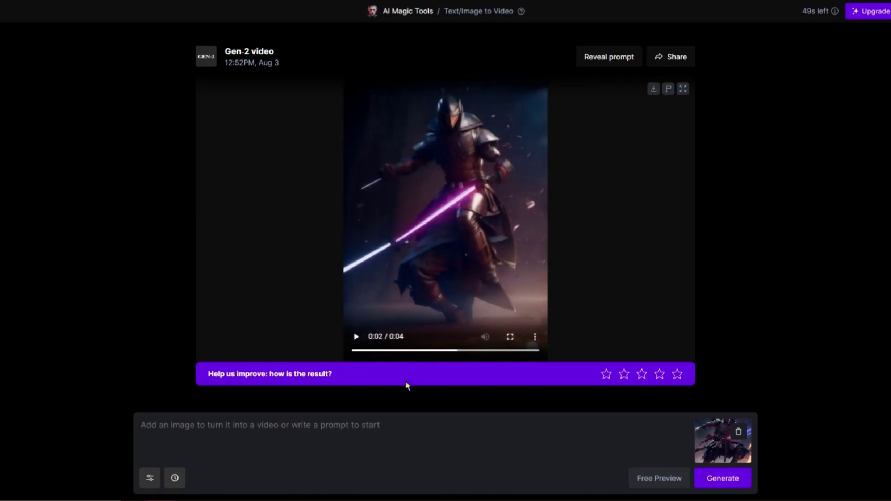
Generate a second video from the same samurai image and play it.
click(722, 480)
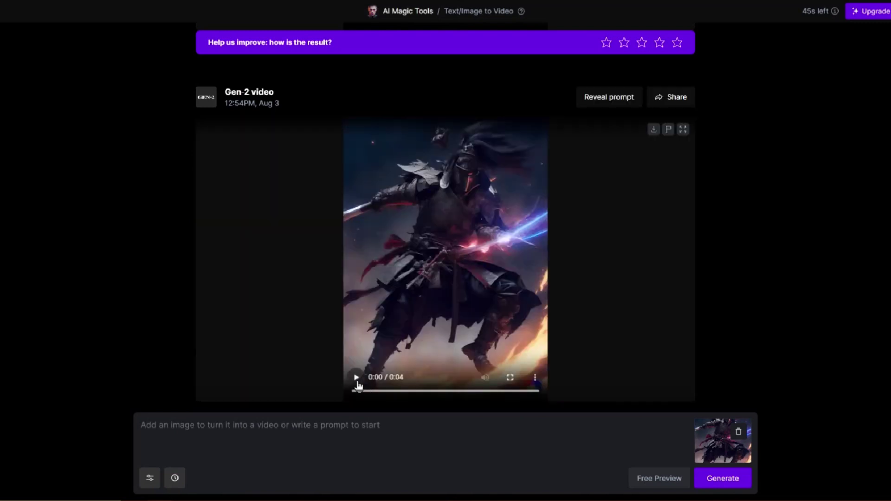
click(356, 379)
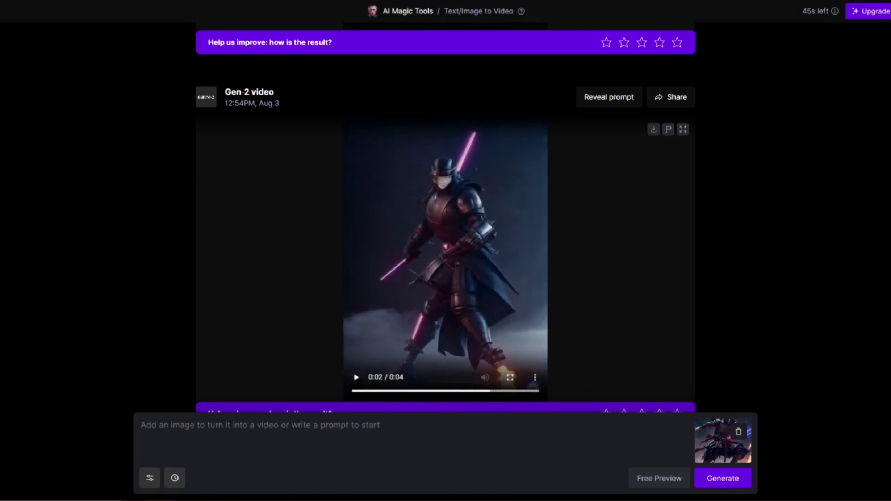
scroll(384, 365, down, 1)
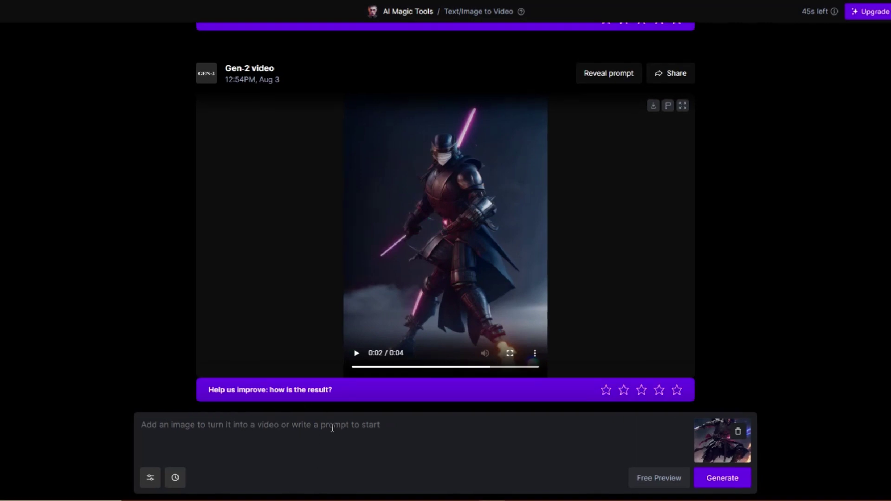
Paste the masked divinity samurai battle prompt and generate a video from image plus prompt.
text(a masked divinity samurai in action and unleashing an attack against enemies with his mystical katana in a grim battle)
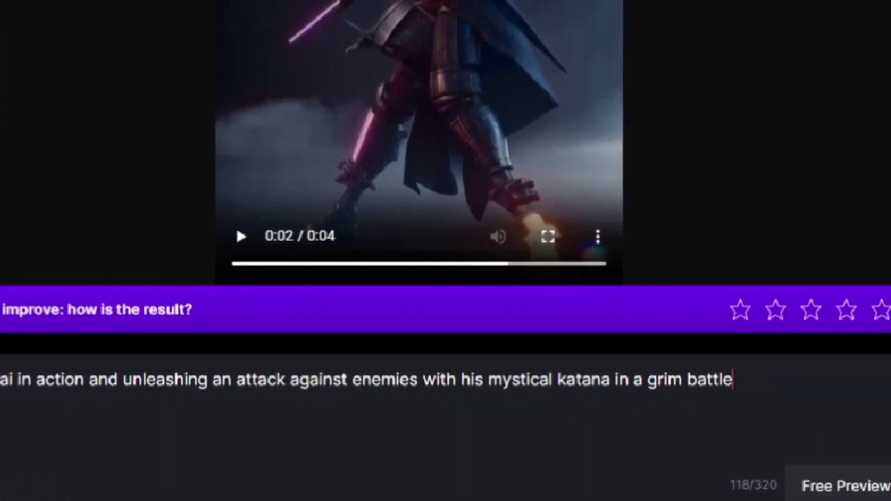
click(845, 485)
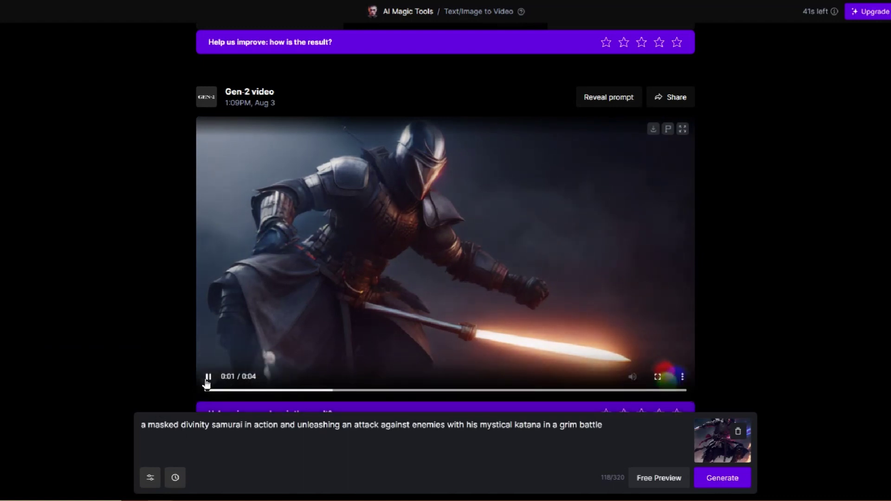
scroll(451, 332, up, 4)
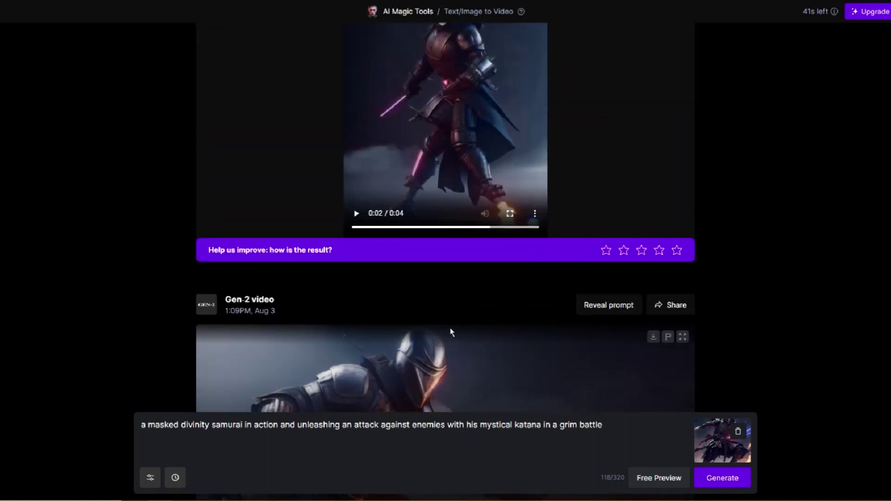
scroll(451, 333, down, 4)
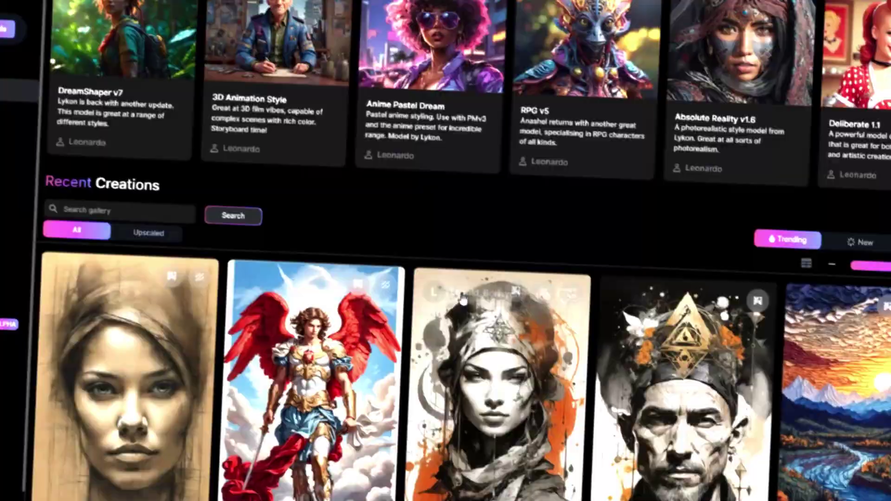
Find the chrome robot gorilla images, open the first one, and save it to disk.
scroll(460, 290, down, 10)
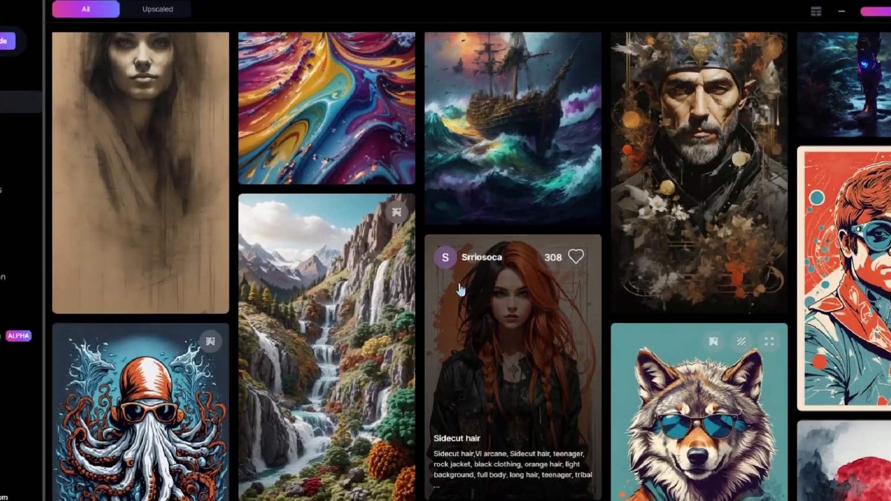
scroll(459, 290, down, 6)
scroll(448, 293, down, 5)
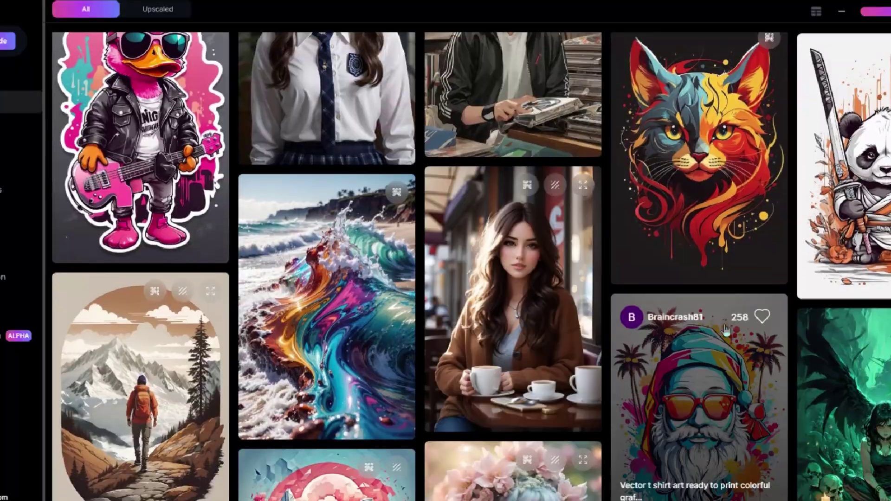
scroll(747, 353, down, 5)
scroll(288, 343, down, 5)
scroll(511, 349, down, 4)
scroll(707, 349, down, 2)
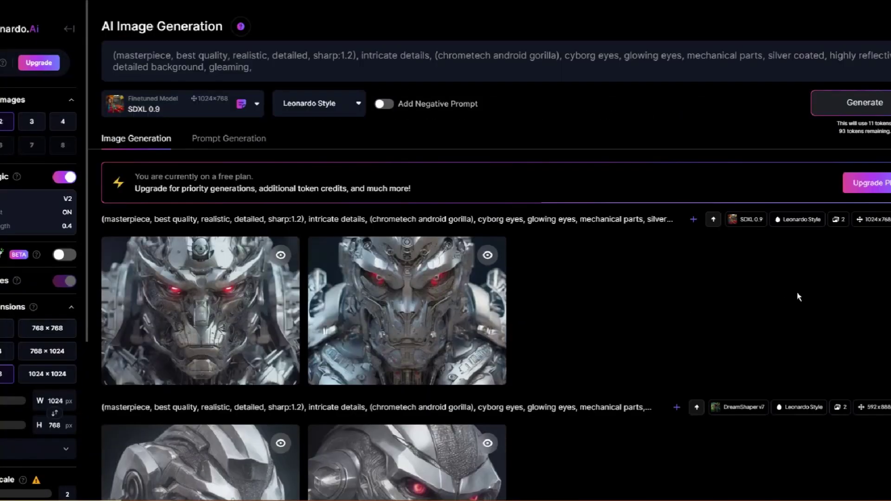
click(249, 309)
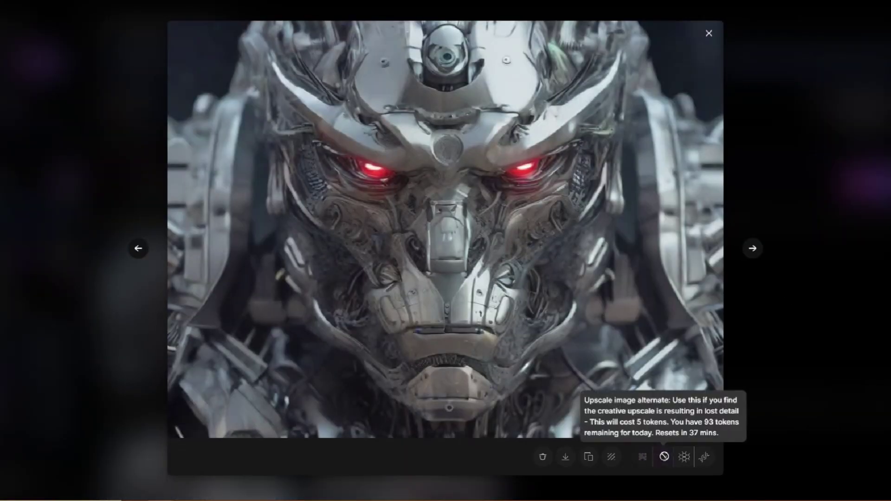
click(565, 457)
click(464, 400)
Clear the old prompt text and remove the attached knight image.
drag(602, 424, 47, 439)
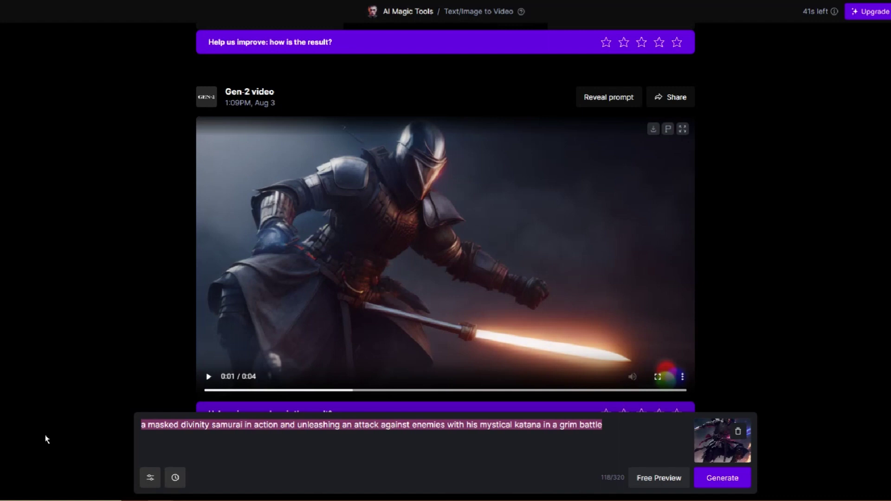
key(BackSpace)
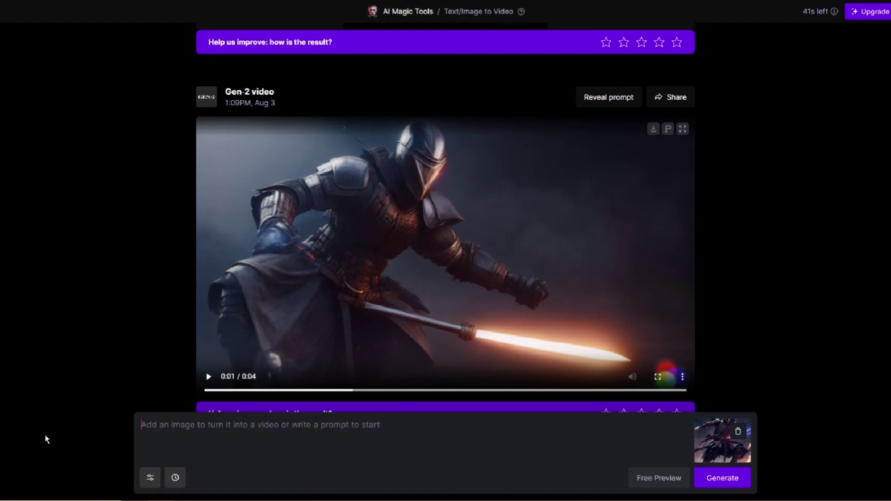
click(738, 433)
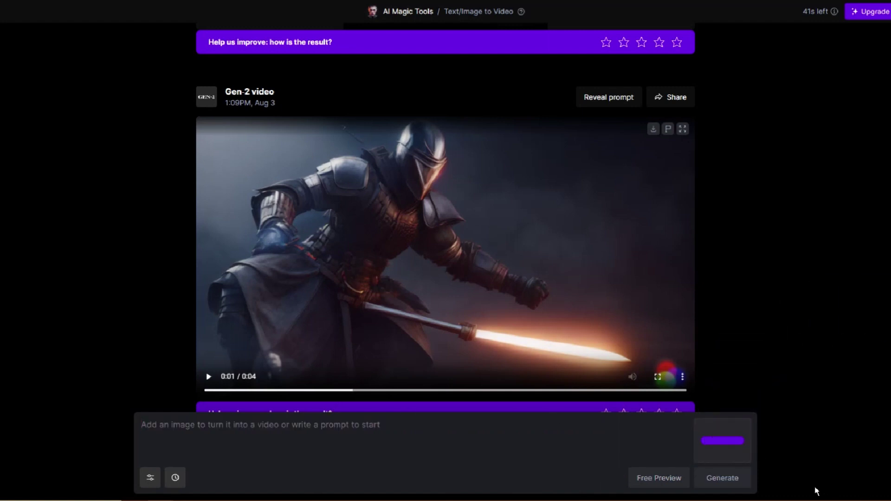
Generate a Gen-2 video from the robot gorilla image and play it back.
click(722, 479)
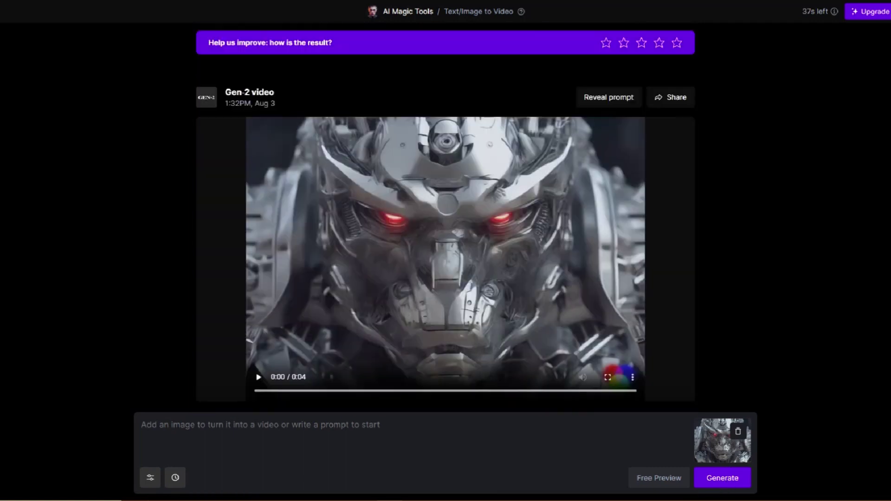
click(258, 379)
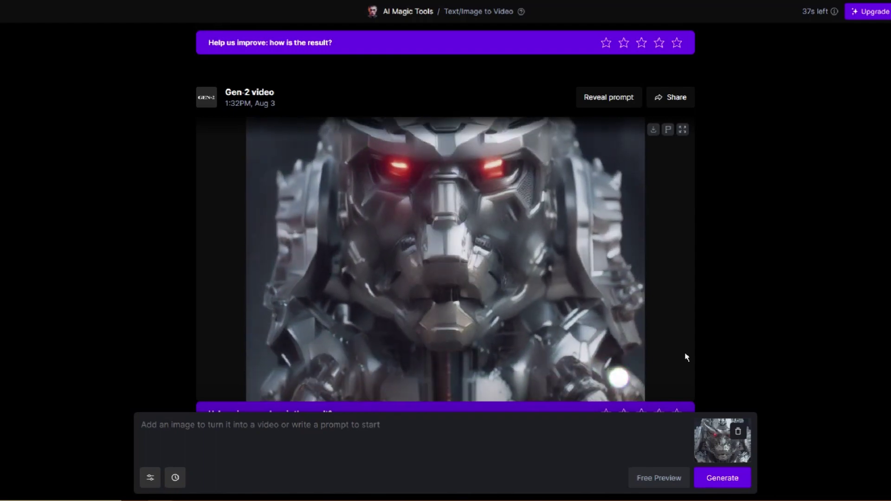
click(258, 378)
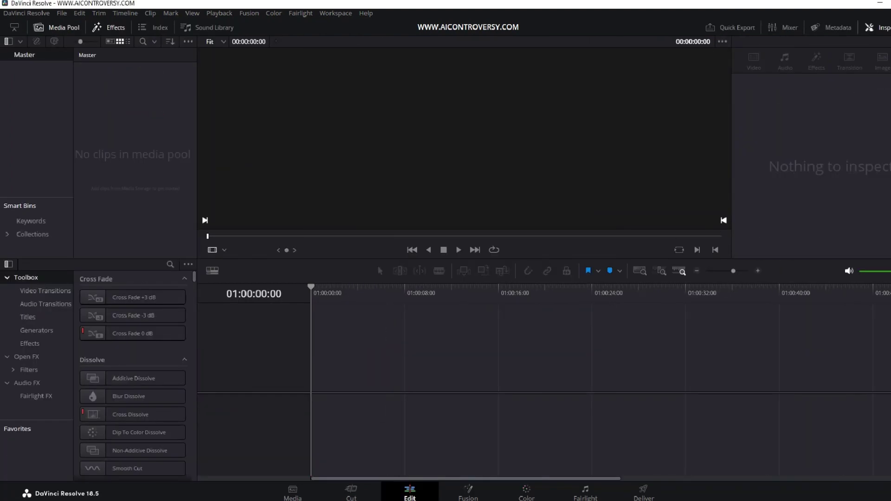
Put the robot clip on the timeline and export its still from the Color page as 'last frame'.
drag(643, 367, 384, 301)
click(527, 492)
right_click(475, 132)
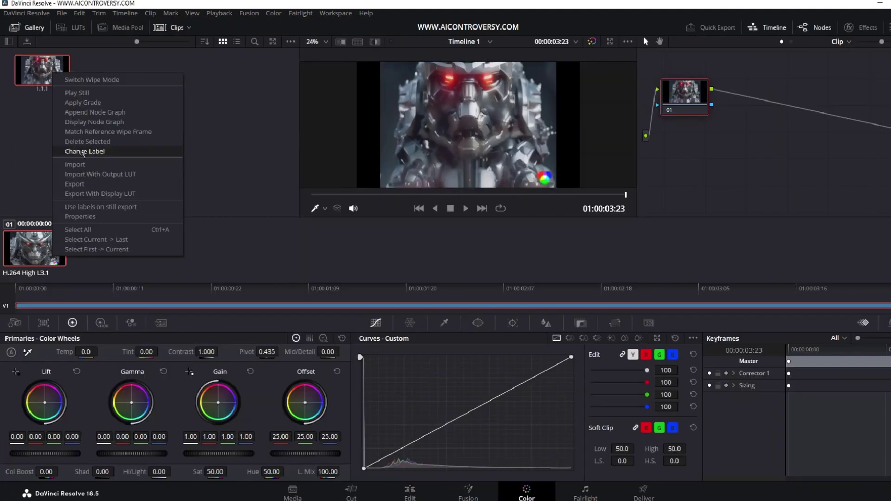
click(81, 184)
text(last frame)
key(Return)
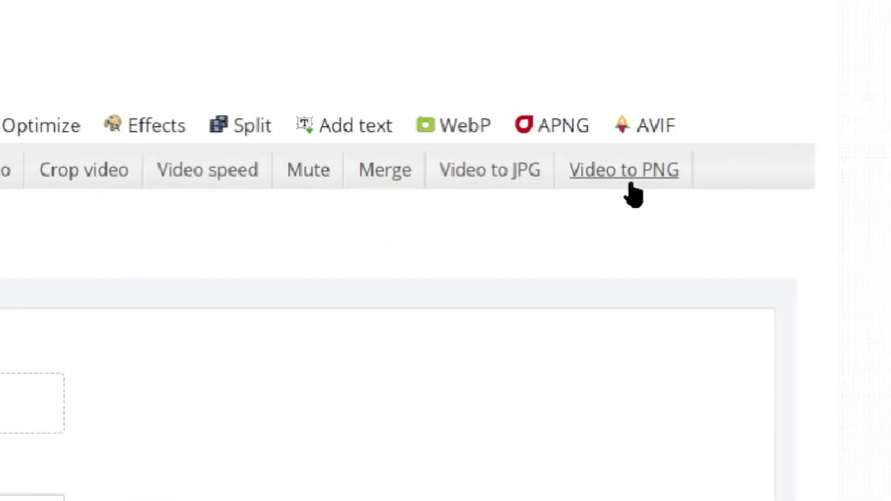
Upload the robot video to ezgif's Video to PNG converter and convert it to frames.
click(620, 181)
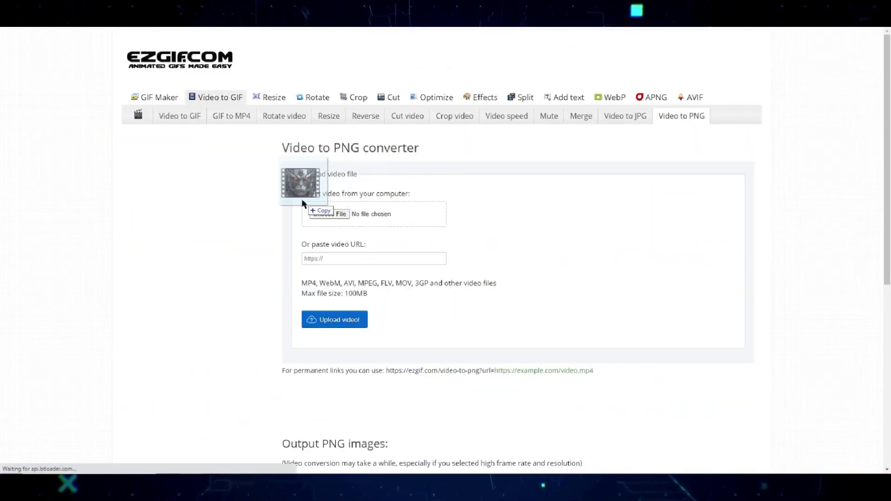
drag(302, 203, 323, 217)
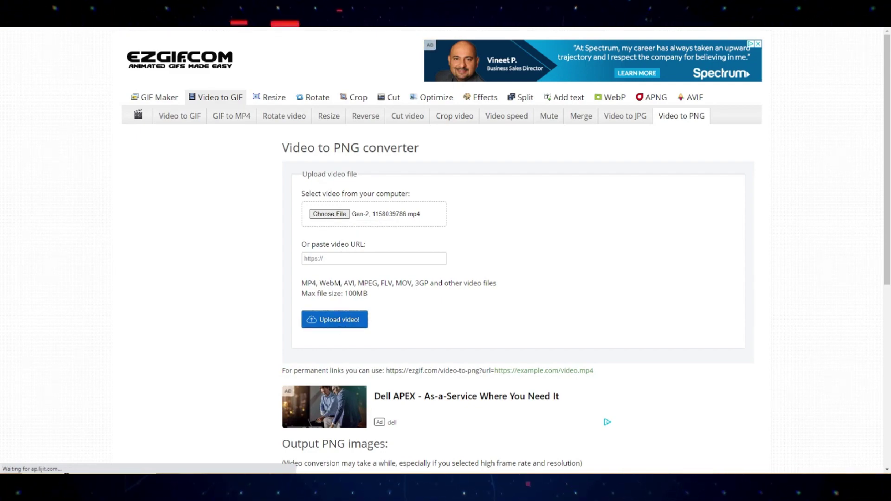
click(334, 320)
scroll(320, 367, down, 3)
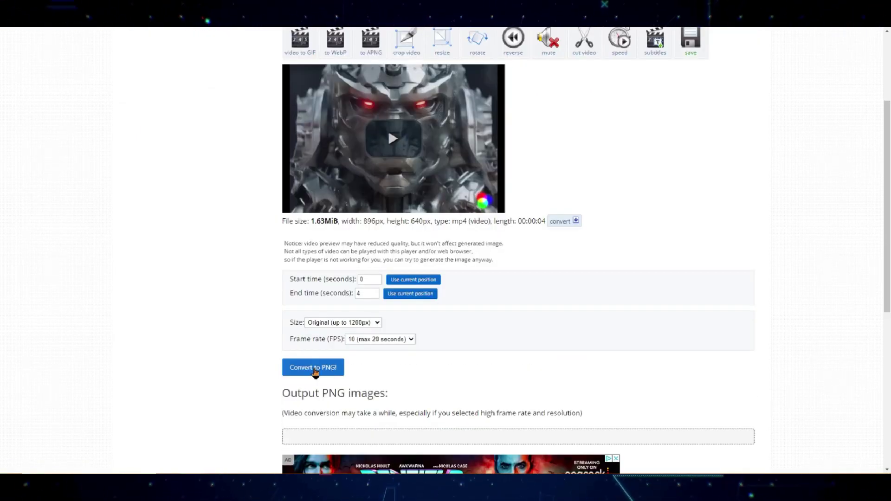
click(316, 369)
Save the final frame, ezgif-frame-040.png, to disk.
scroll(317, 356, down, 10)
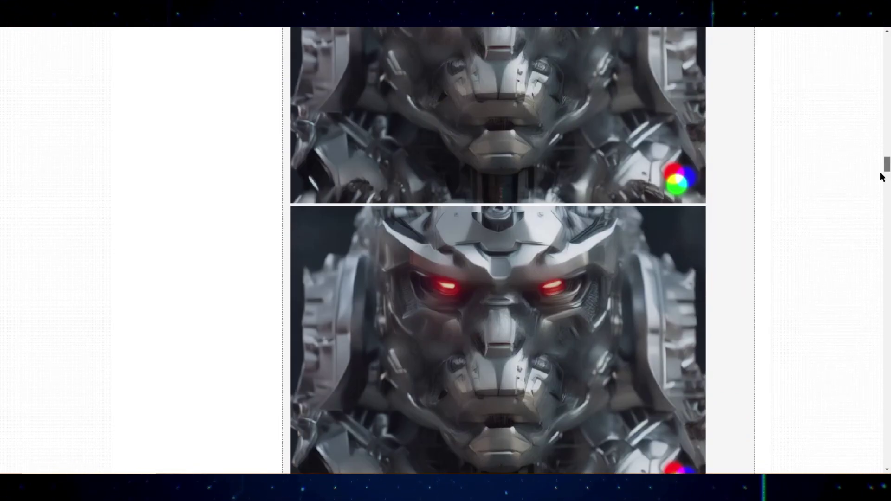
drag(882, 176, 886, 467)
scroll(737, 365, up, 5)
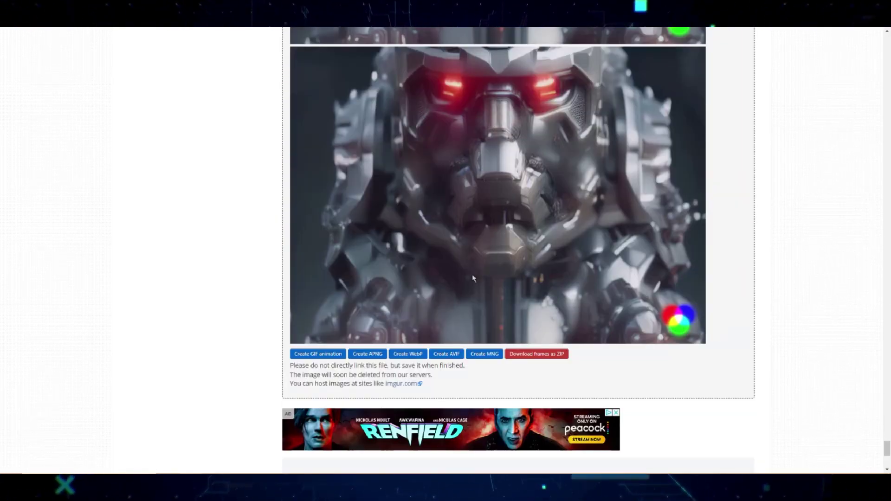
click(548, 357)
click(472, 380)
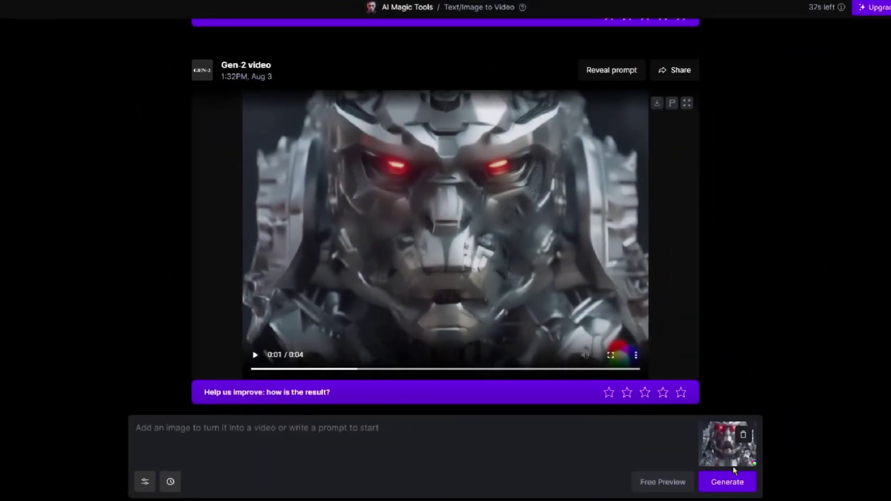
Generate the next Gen-2 robot video from the last-frame image, play it, and save it.
click(735, 486)
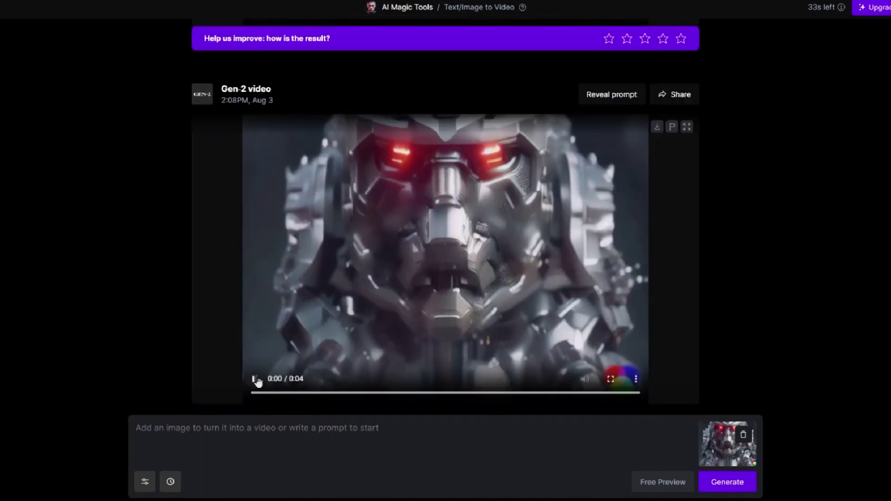
click(256, 379)
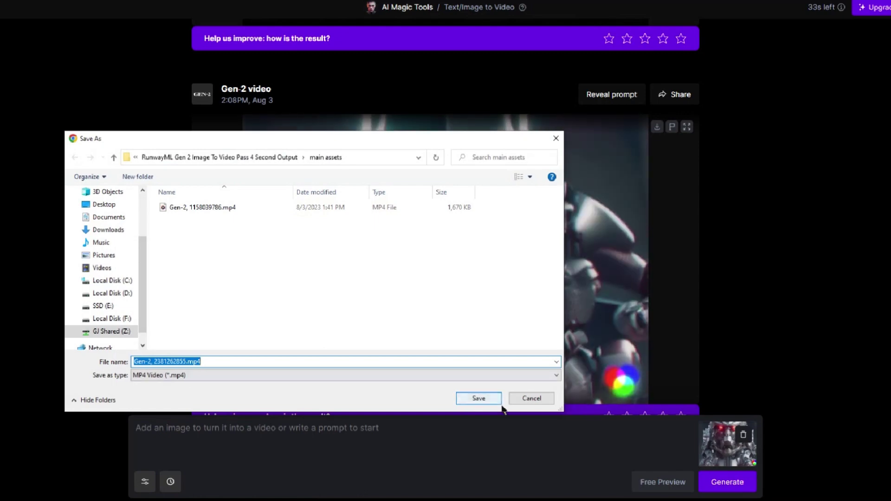
click(483, 398)
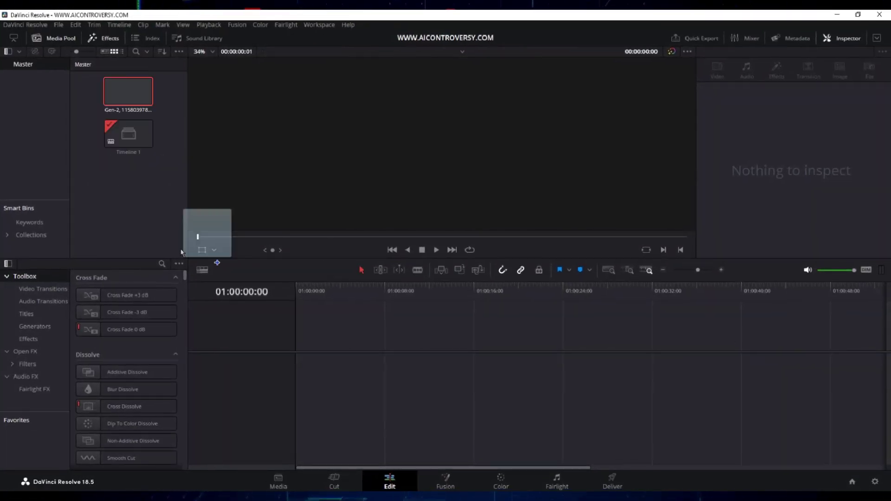
Drag the second Gen-2 robot clip onto Video 1, directly after the first clip.
drag(182, 252, 255, 405)
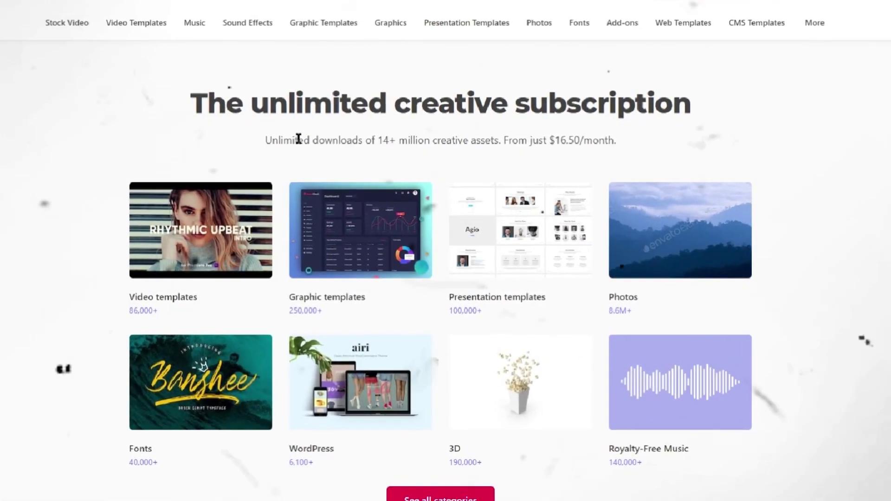
mouse_move(268, 142)
mouse_down()
mouse_move(472, 141)
mouse_move(254, 133)
mouse_up()
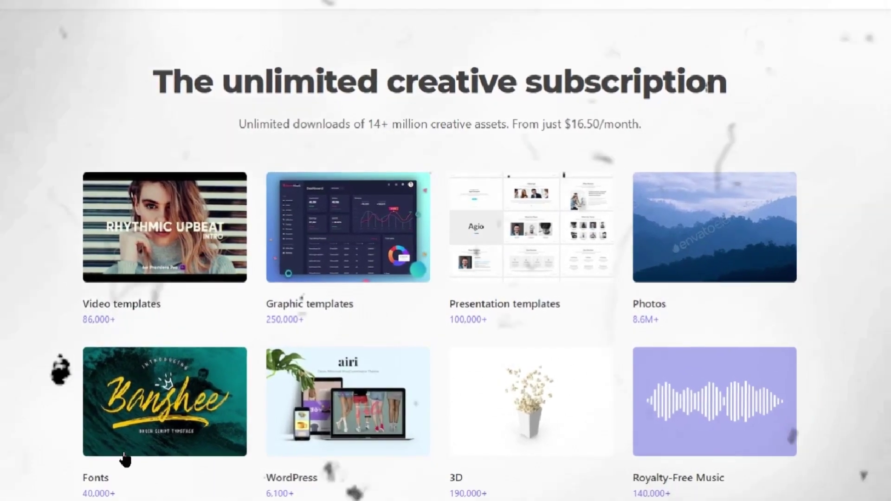
scroll(887, 495, down, 2)
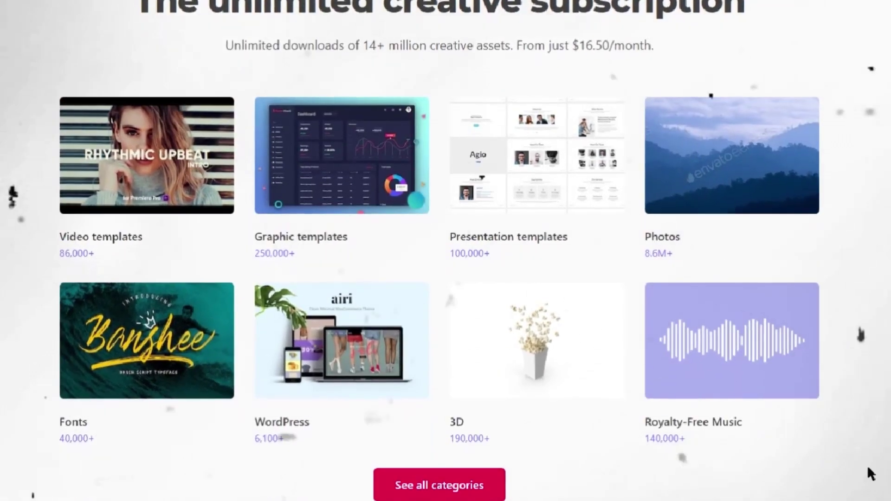
scroll(794, 422, down, 6)
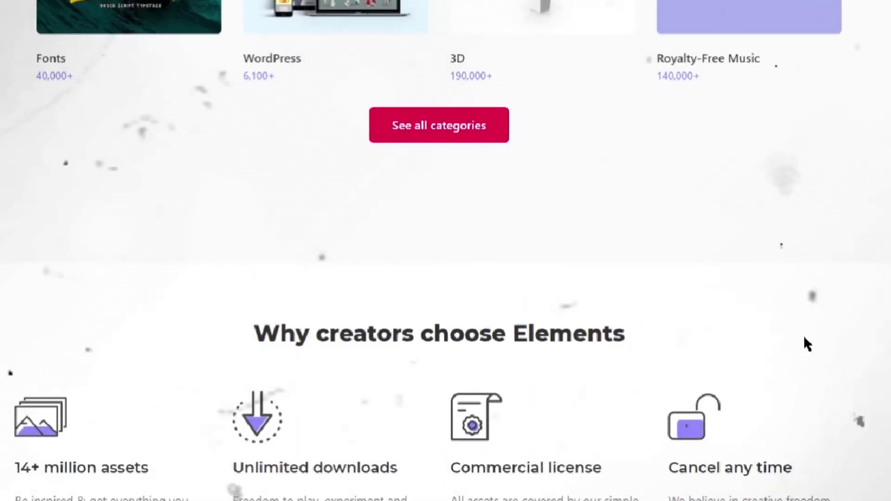
scroll(796, 352, down, 2)
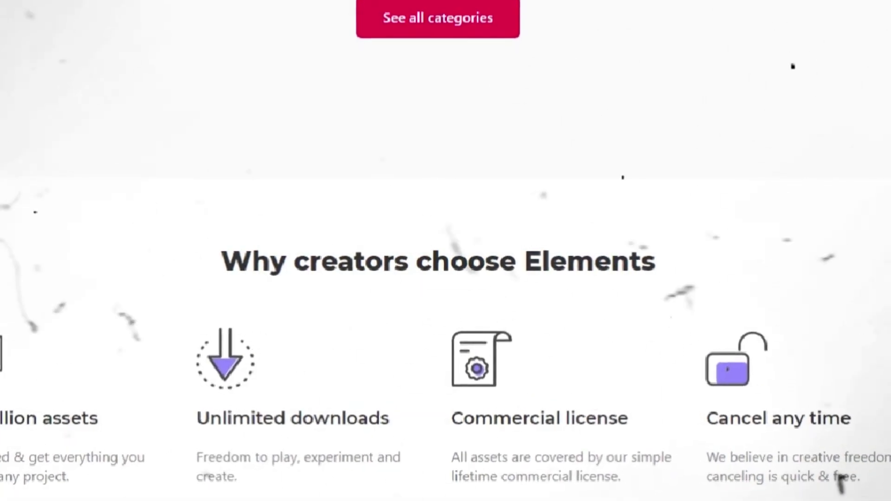
scroll(803, 456, down, 2)
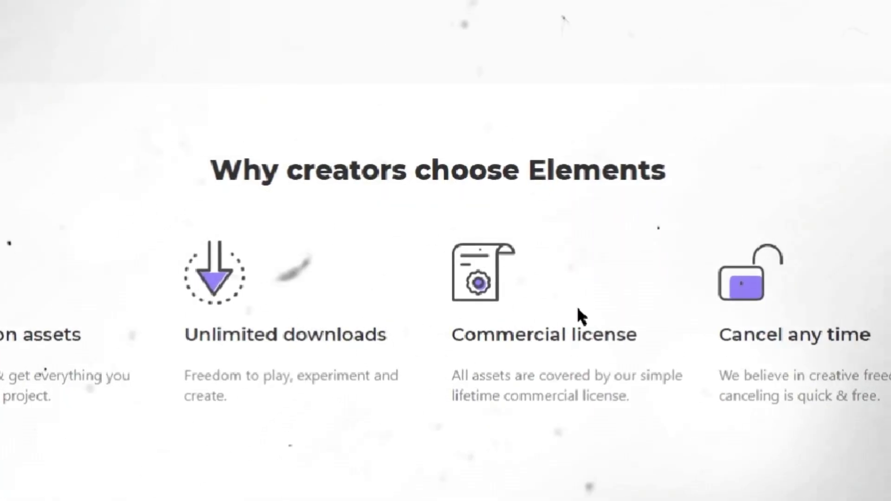
scroll(483, 394, down, 6)
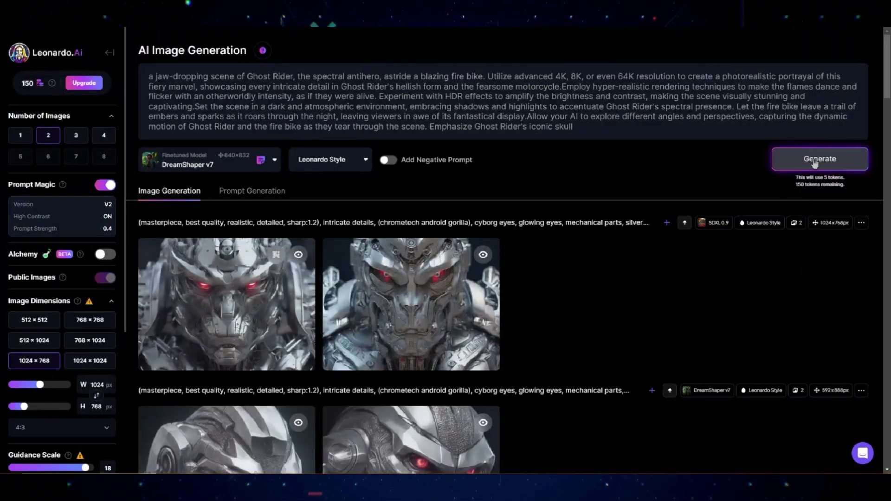
Generate DreamShaper v7 images from the Ghost Rider fire-bike prompt.
click(815, 163)
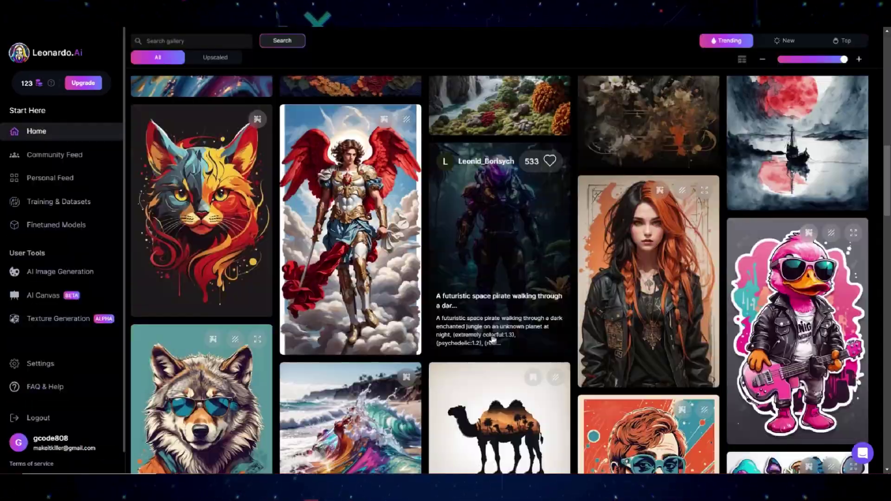
Start a Gen-2 video from the armored-giant image and rate the dwarf video five stars.
scroll(464, 278, down, 10)
click(816, 229)
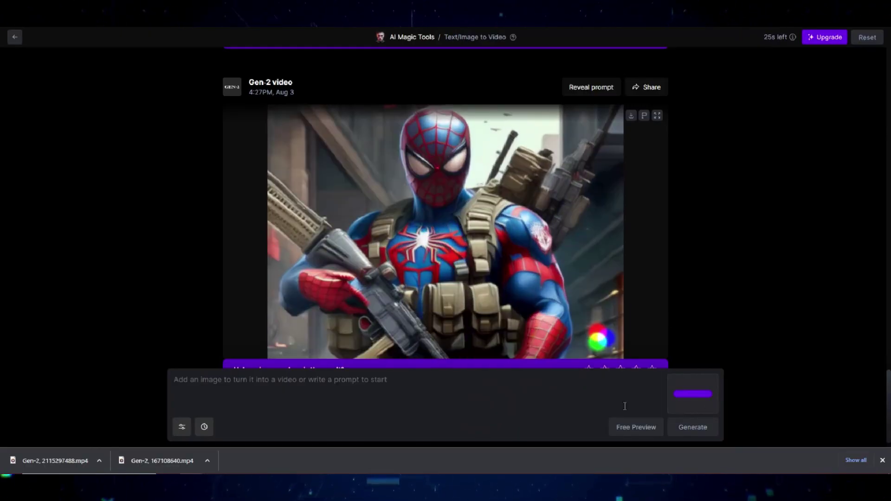
click(693, 427)
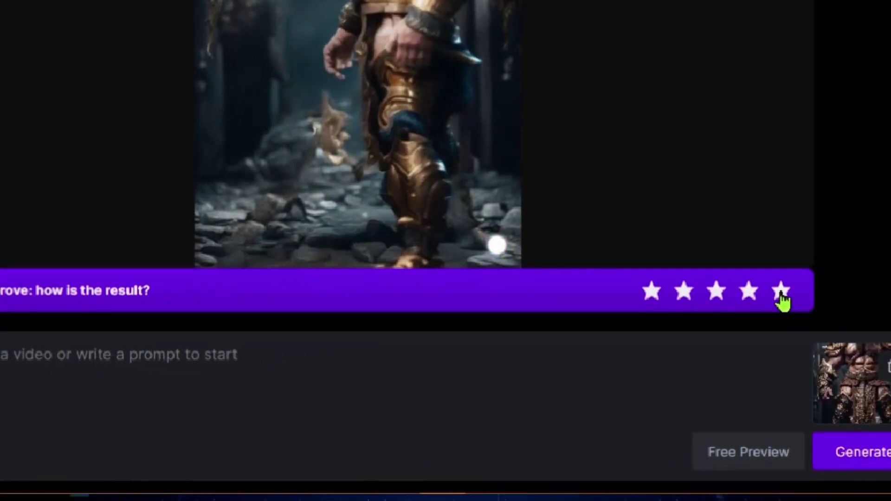
click(782, 295)
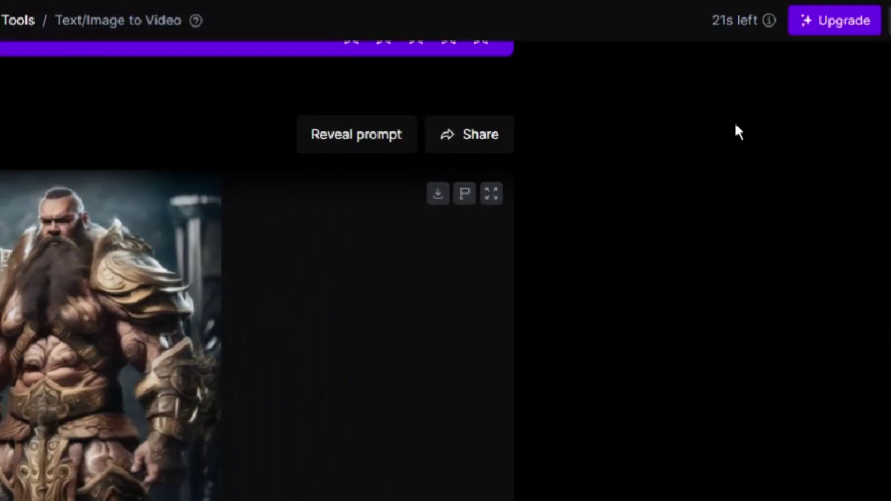
scroll(728, 120, up, 1)
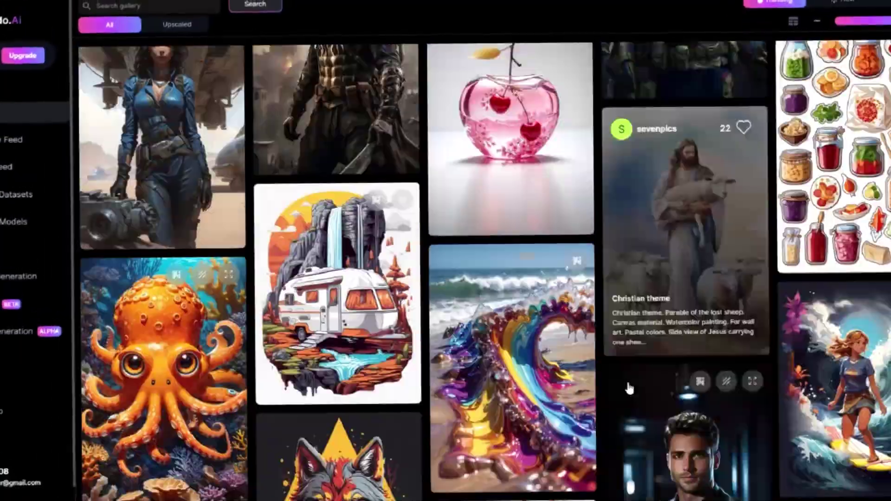
Browse the doctor-octopus storm images, enlarge one robot image and start a video from it.
scroll(629, 345, down, 15)
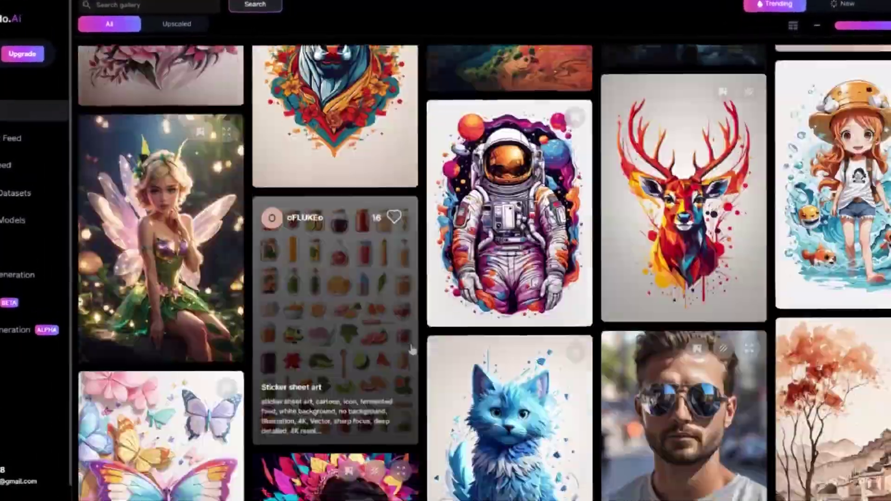
scroll(629, 346, down, 3)
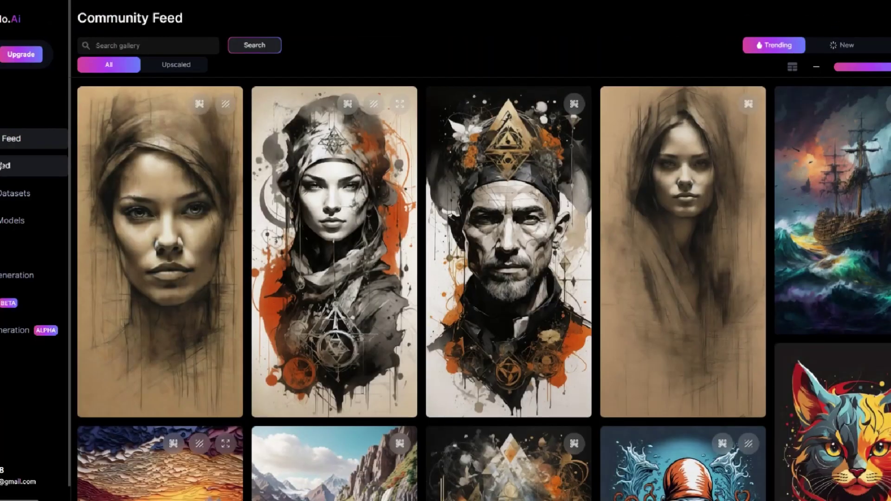
scroll(509, 274, down, 10)
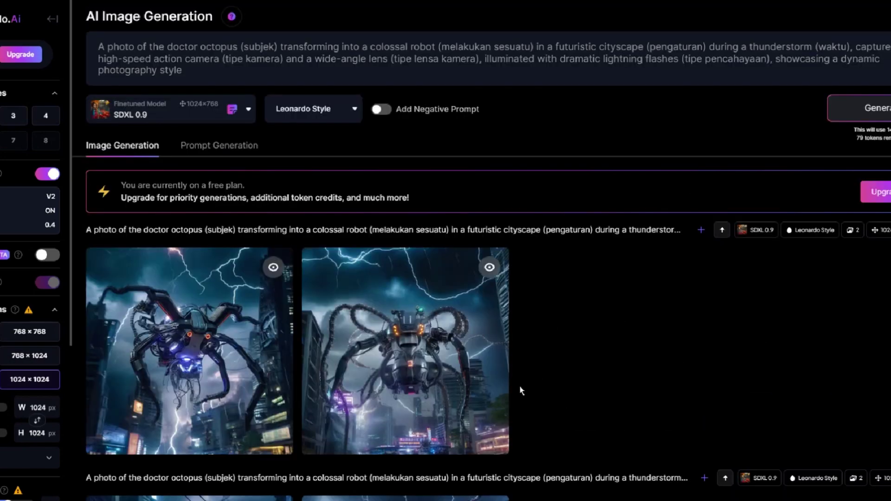
click(492, 362)
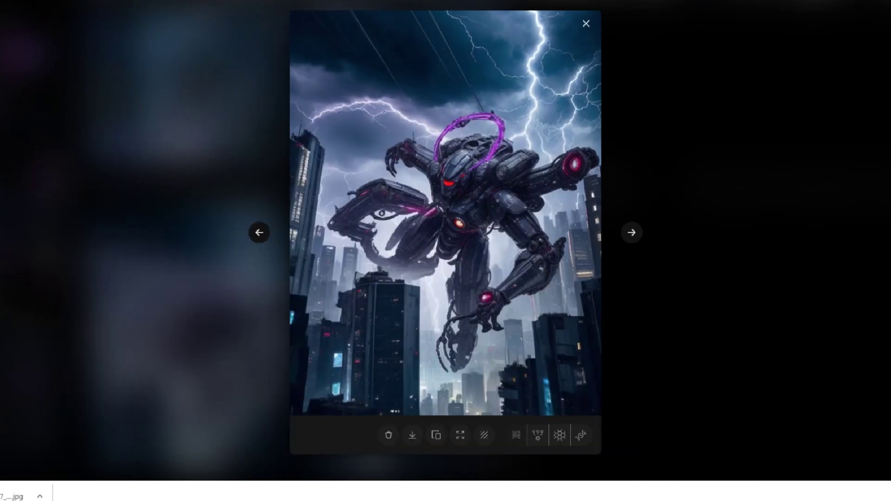
click(726, 496)
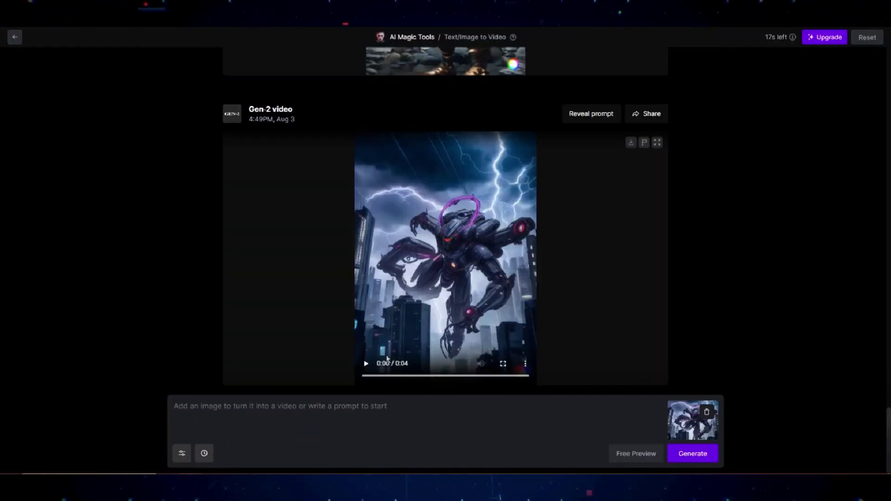
Play the finished four-second robot Gen-2 video to preview it.
click(367, 365)
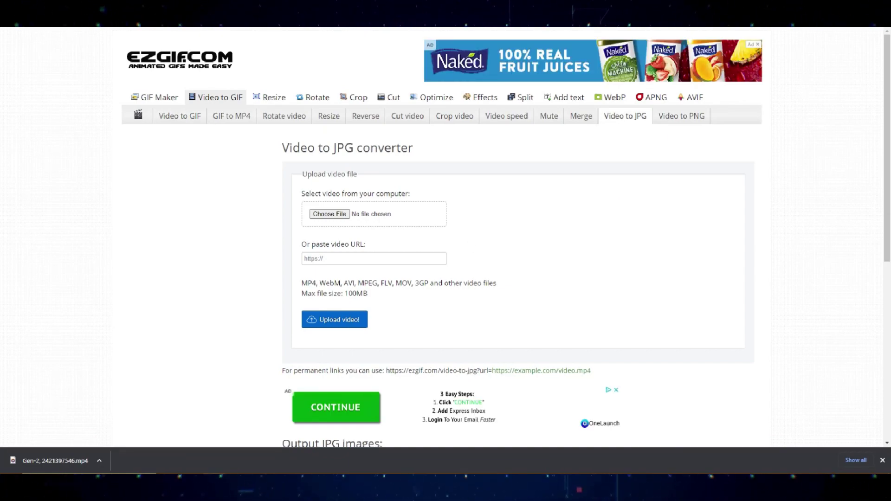
Dismiss the browser downloads bar and scroll through ezgif's Video to JPG page.
click(882, 461)
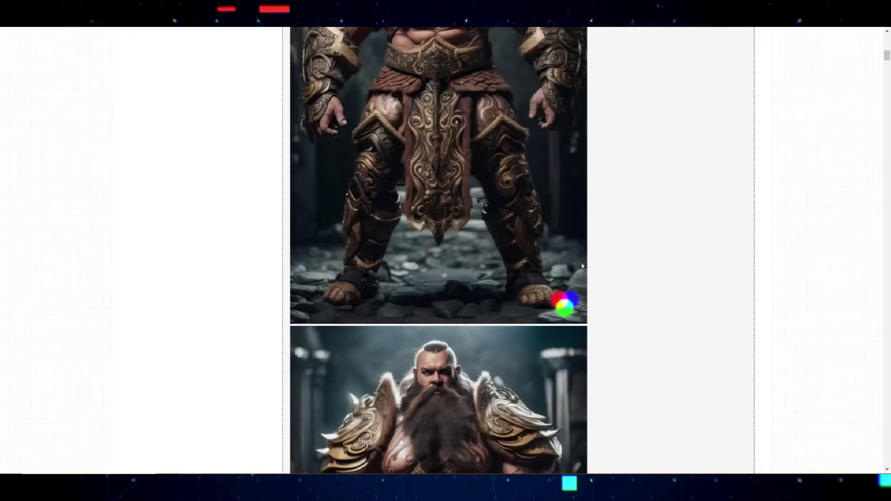
scroll(873, 298, down, 2)
scroll(698, 353, up, 1)
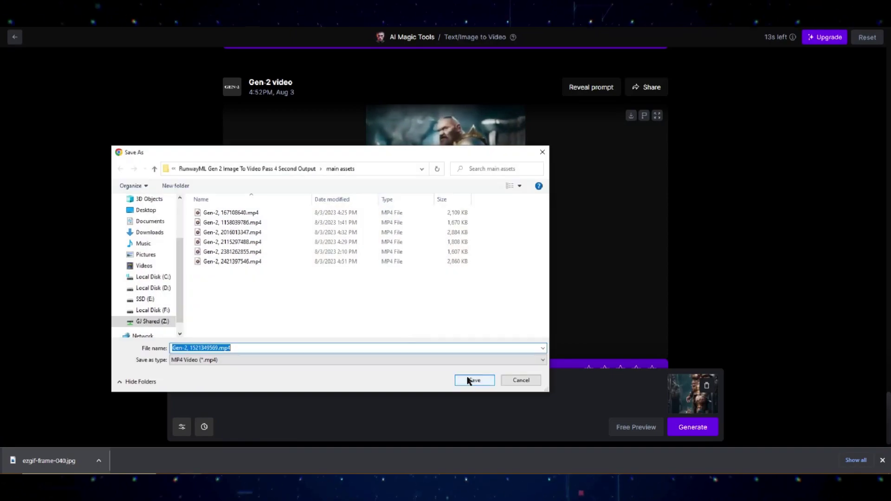
Save the dwarf clip to main assets, then generate and download a Gen-2 video from the extracted frame.
click(468, 381)
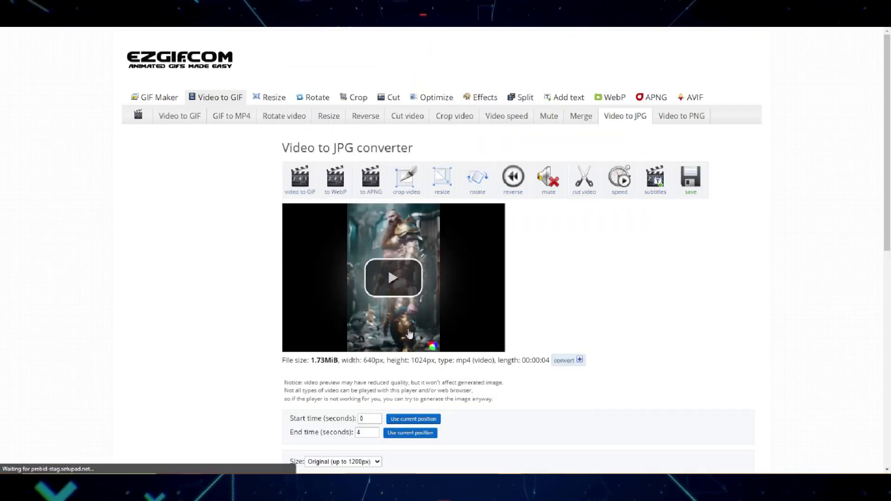
scroll(536, 357, down, 2)
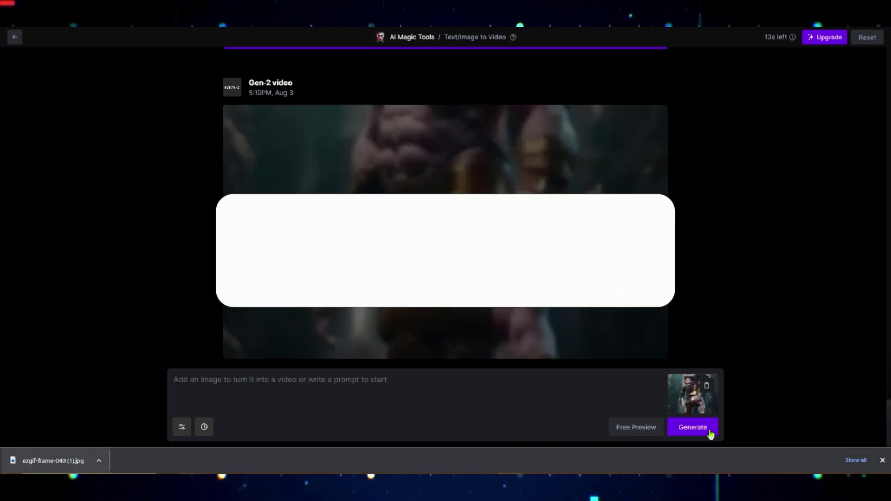
click(710, 433)
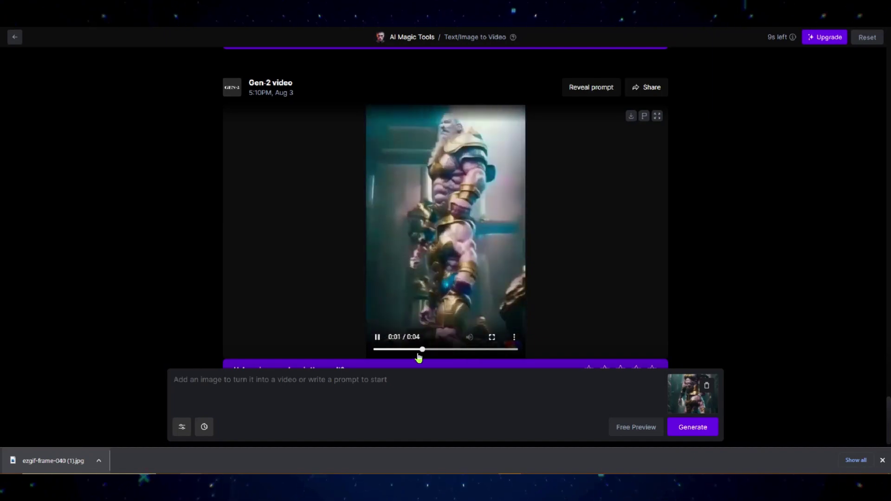
click(629, 113)
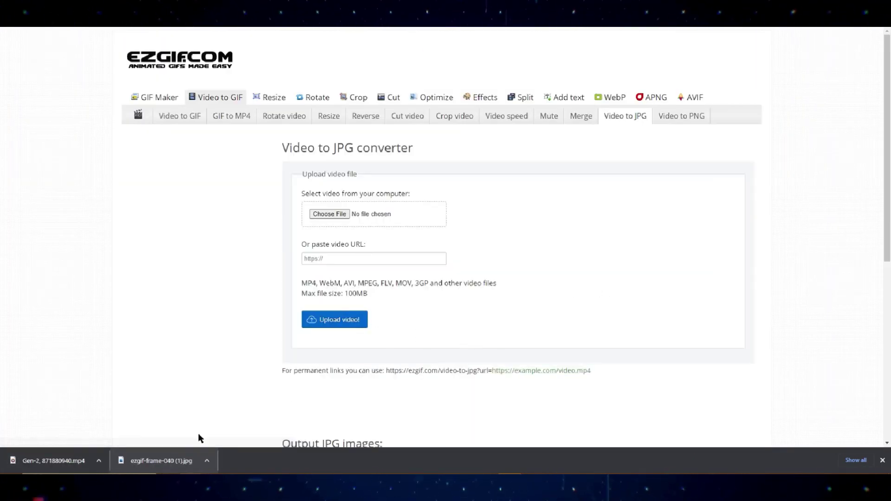
Load Gen-2, 871880940.mp4 into ezgif's Video to JPG uploader.
drag(69, 460, 339, 200)
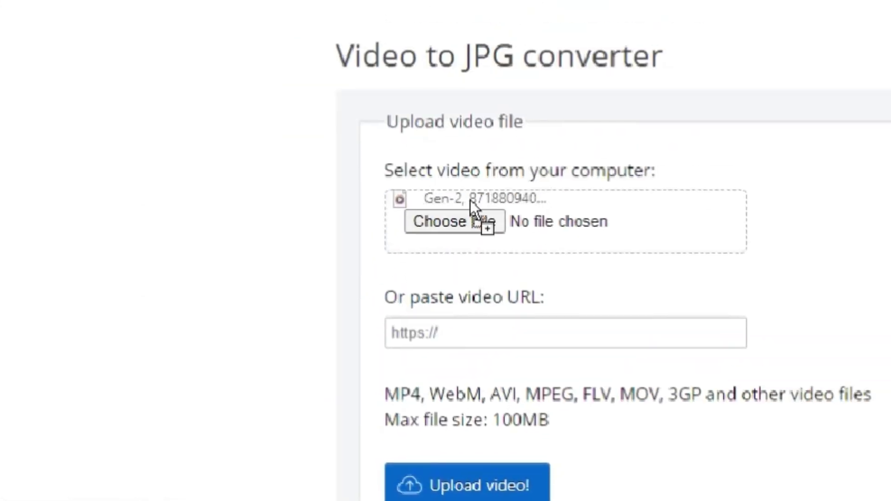
drag(457, 228, 458, 231)
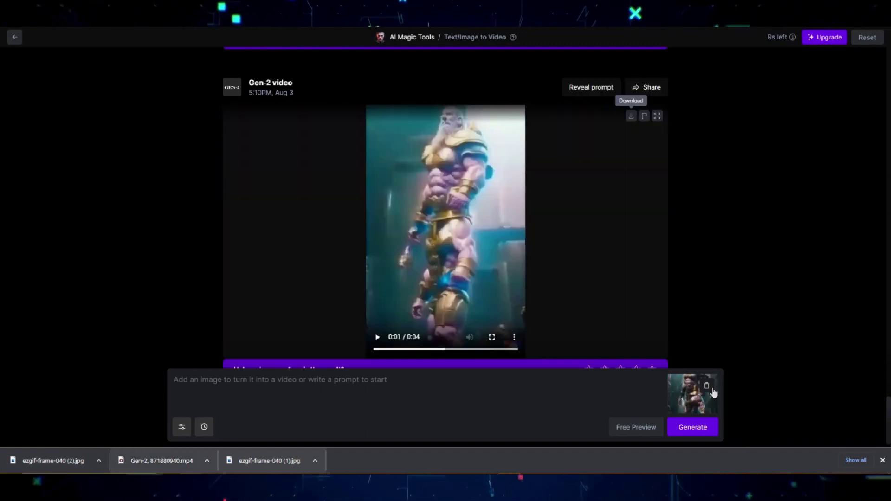
Swap the reference image for ezgif-frame-040 (2).jpg, generate, and download Gen-2, 3590576247.mp4.
click(709, 388)
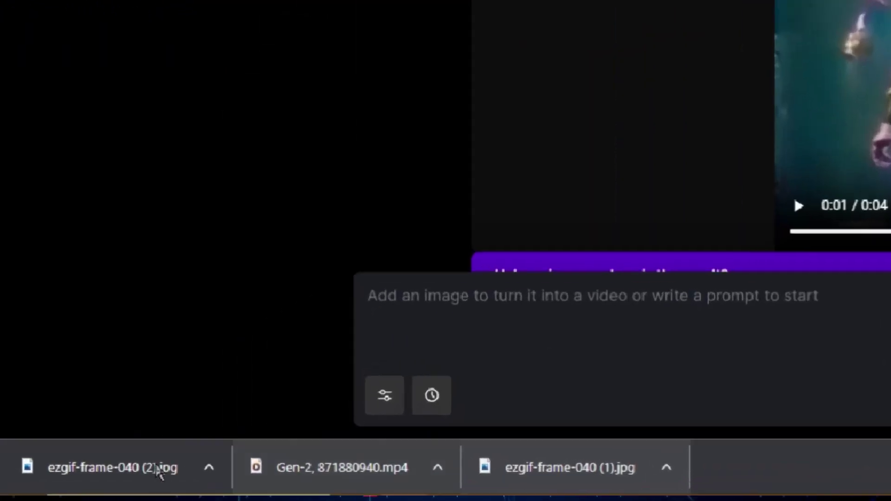
drag(169, 481, 738, 307)
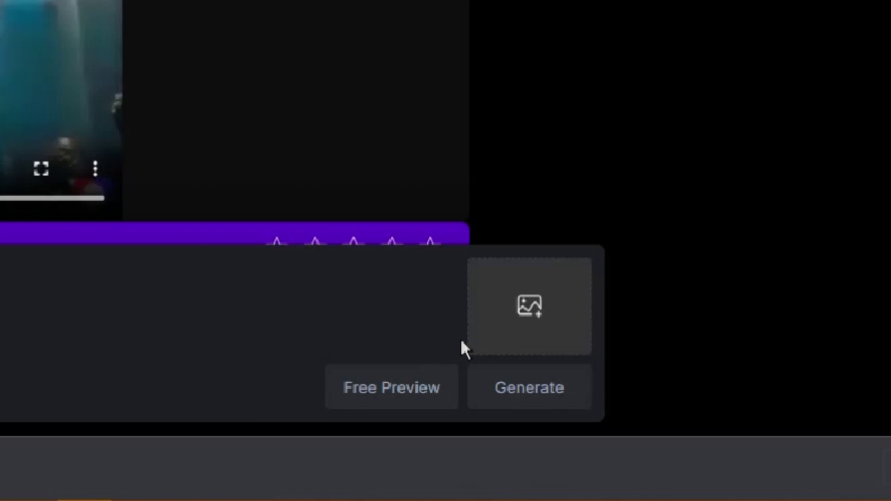
click(527, 390)
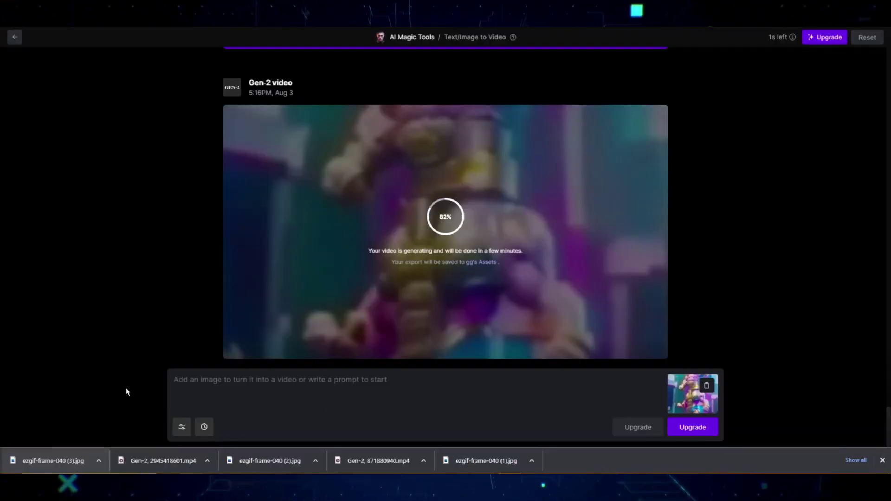
click(631, 116)
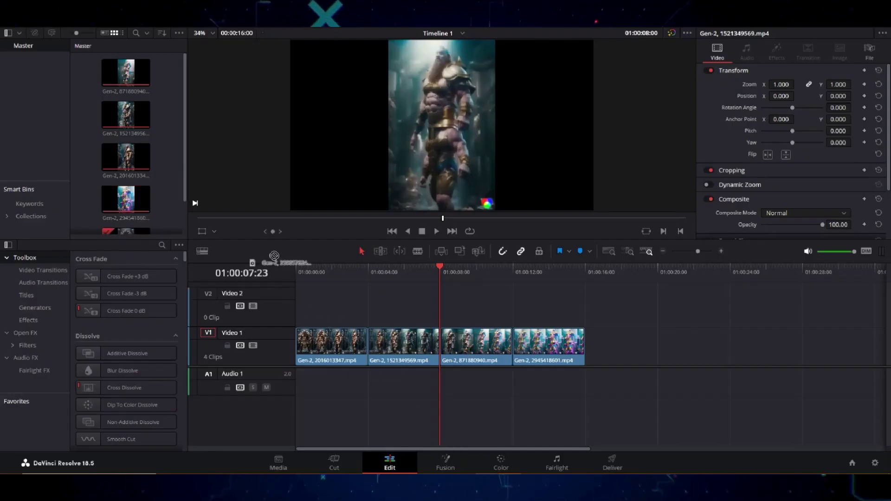
Append the fifth Gen-2 clip to the end of Video 1 and play the timeline from the start.
drag(274, 256, 599, 346)
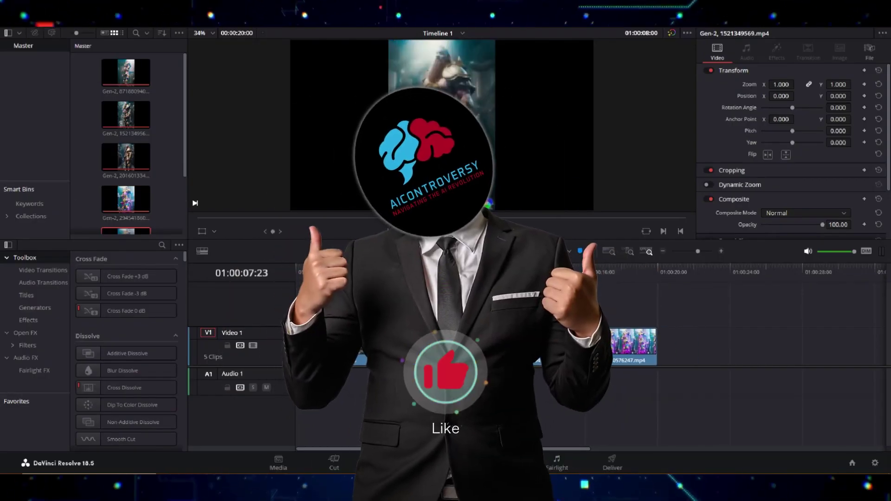
click(298, 268)
key(space)
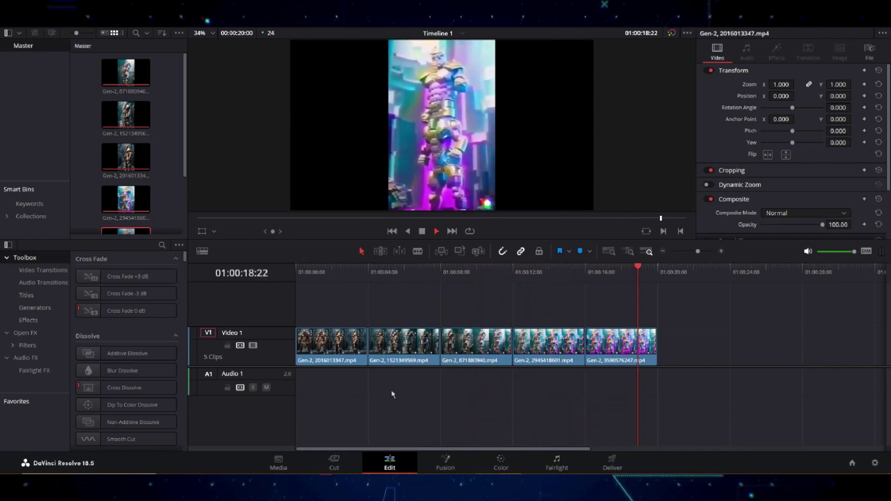
Move clips 2–5 up onto tracks Video 2 to Video 5 as a staircase, then stop playback.
drag(403, 359, 404, 320)
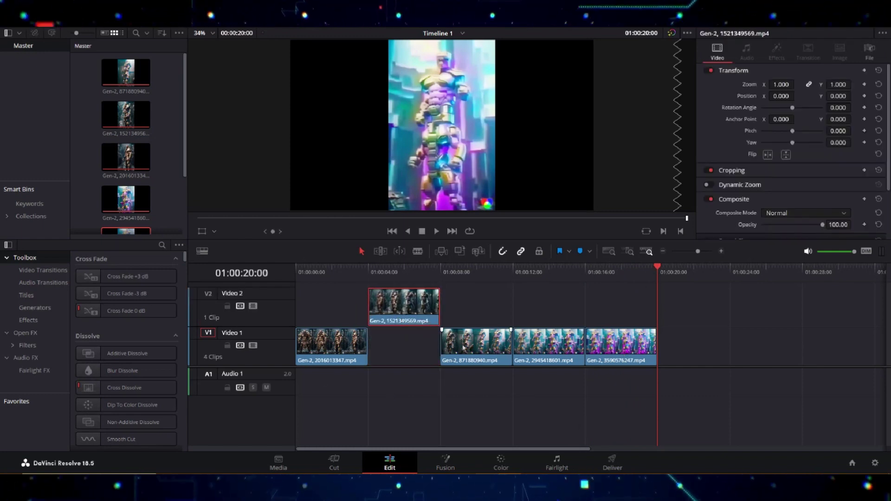
drag(476, 346, 473, 297)
drag(548, 364, 545, 299)
drag(621, 328, 599, 336)
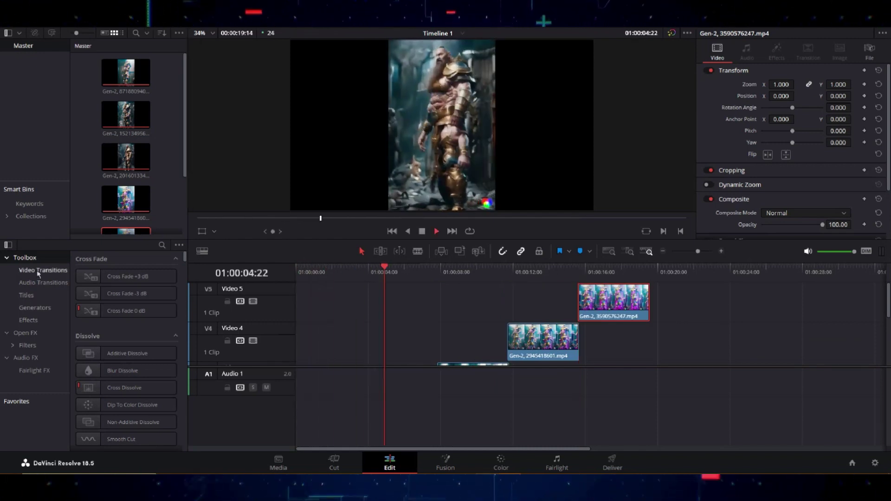
scroll(428, 324, down, 2)
key(space)
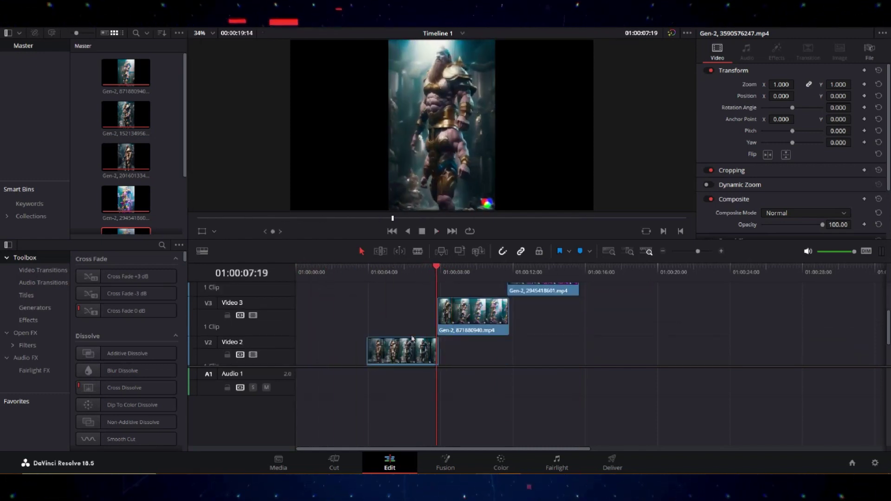
scroll(611, 326, up, 2)
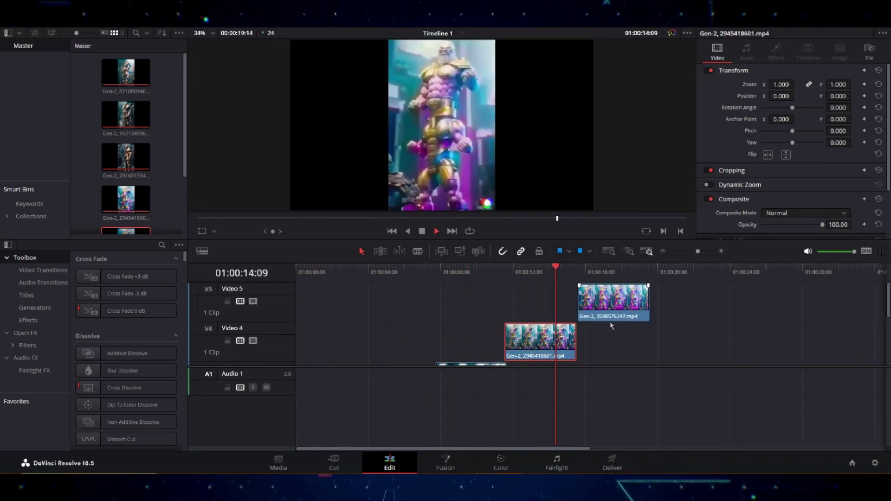